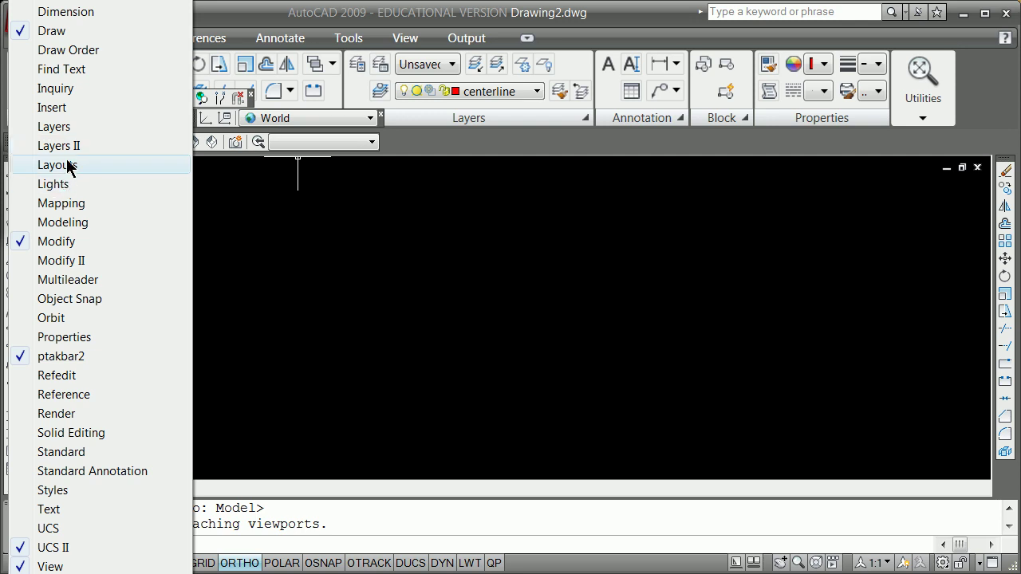
Display the Layers toolbar and turn on the object layer in the layer manager.
click(75, 130)
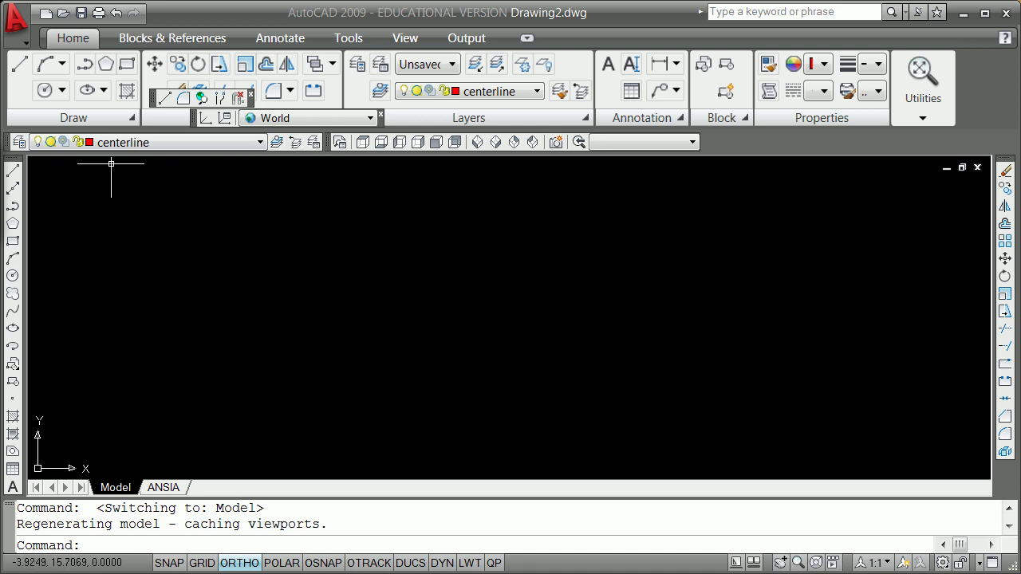
click(19, 144)
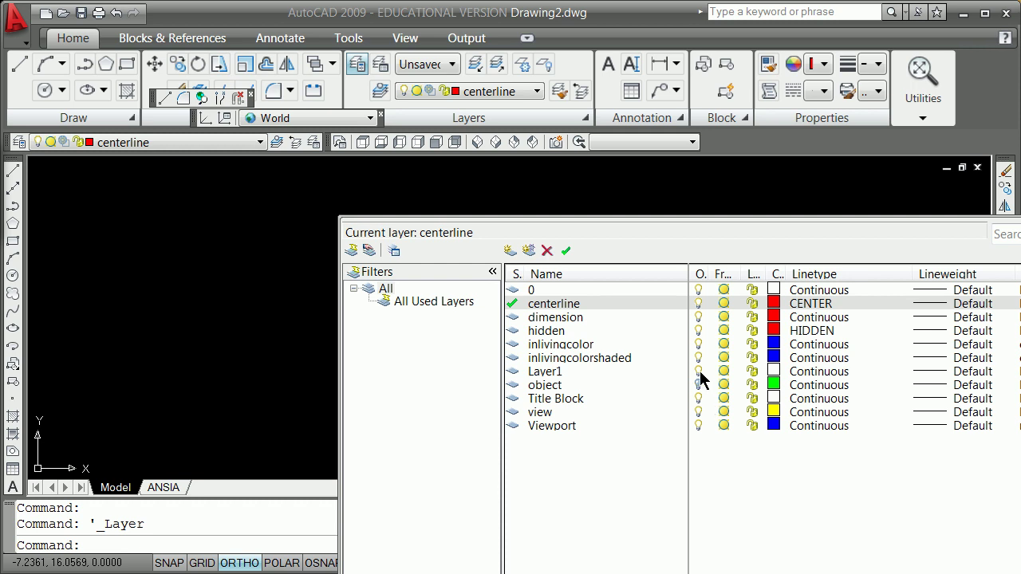
click(699, 386)
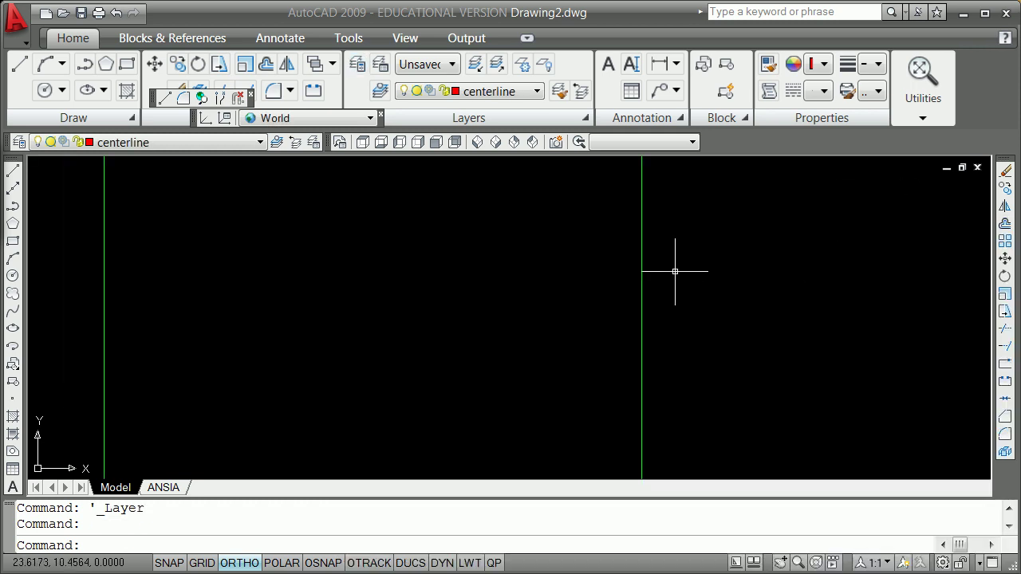
Erase the green rectangle on the object layer around the origin.
scroll(670, 269, down, 5)
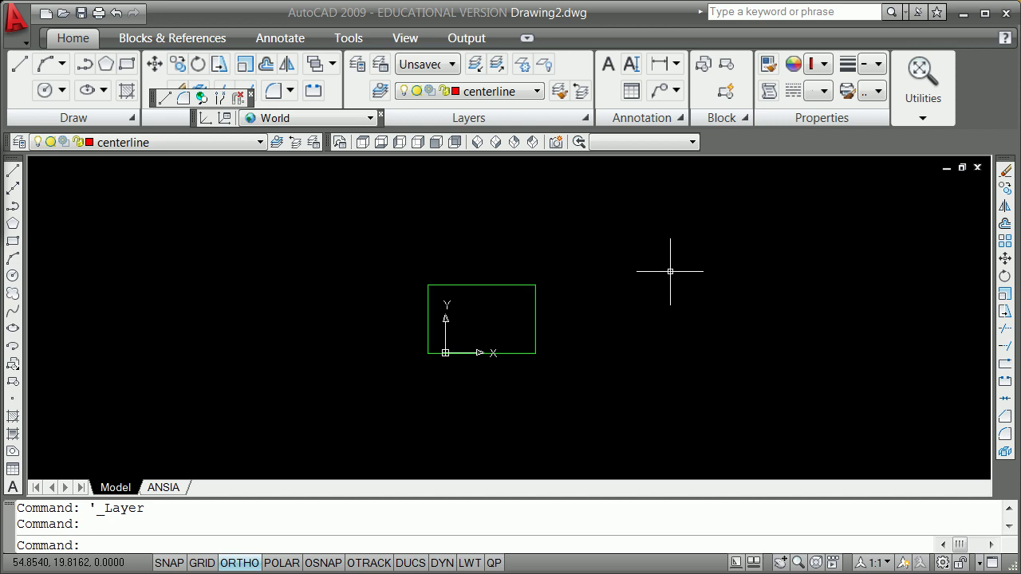
click(535, 338)
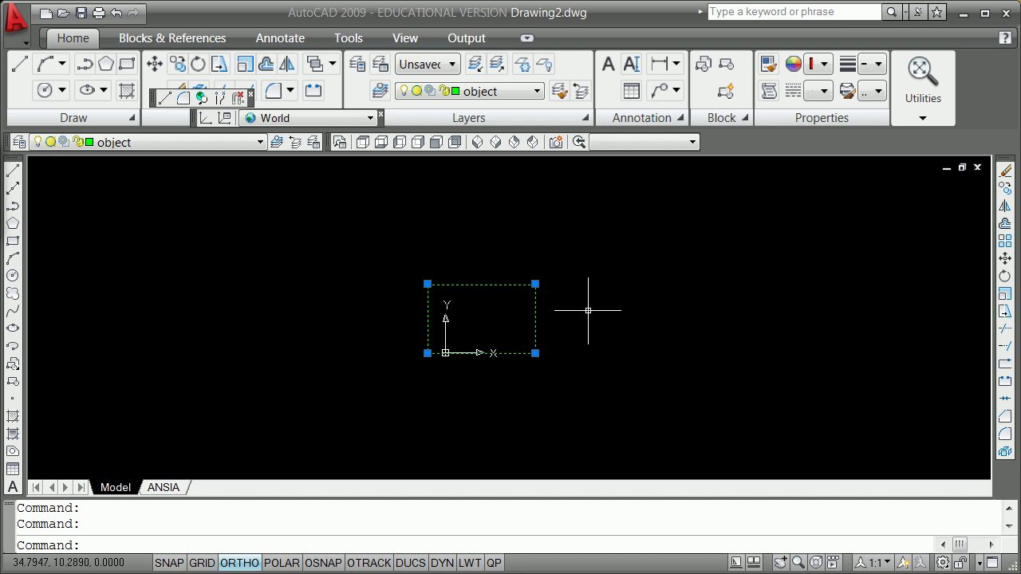
key(Delete)
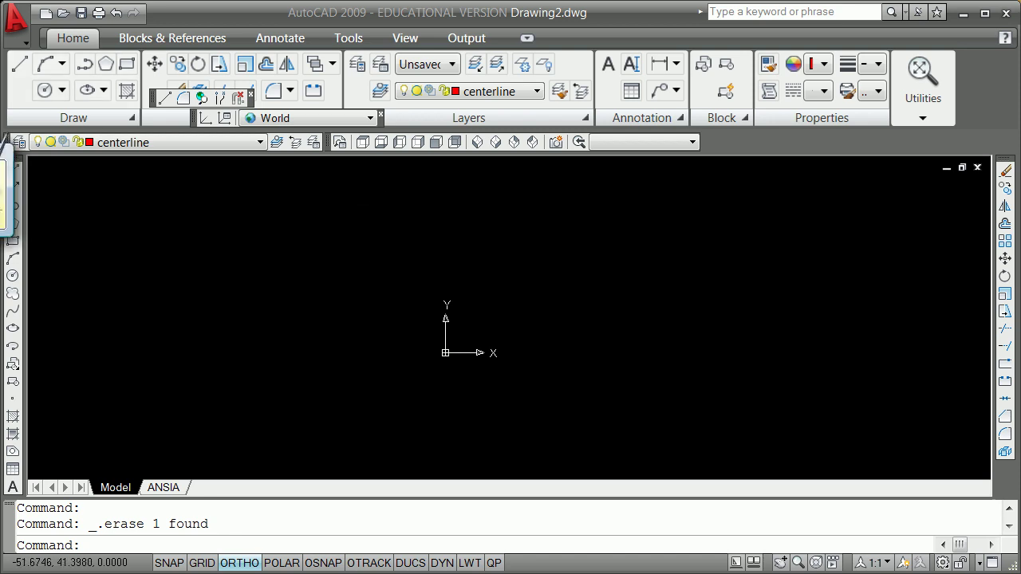
click(264, 142)
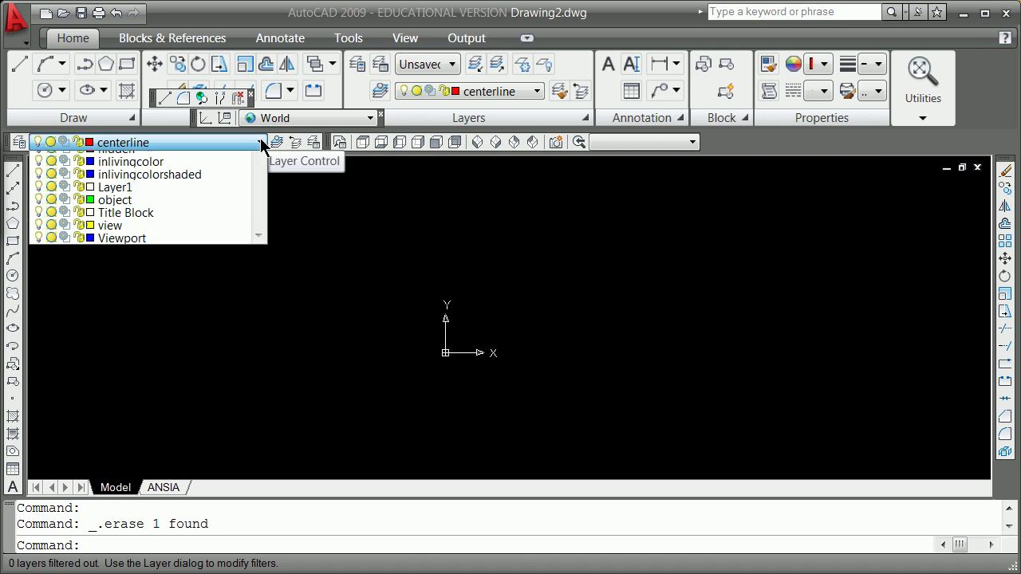
click(405, 271)
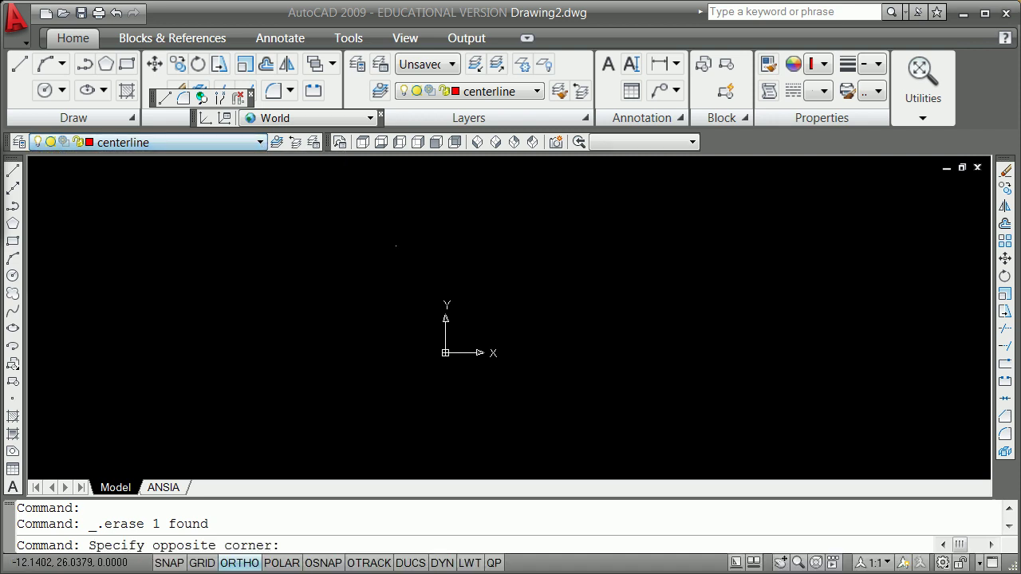
key(Escape)
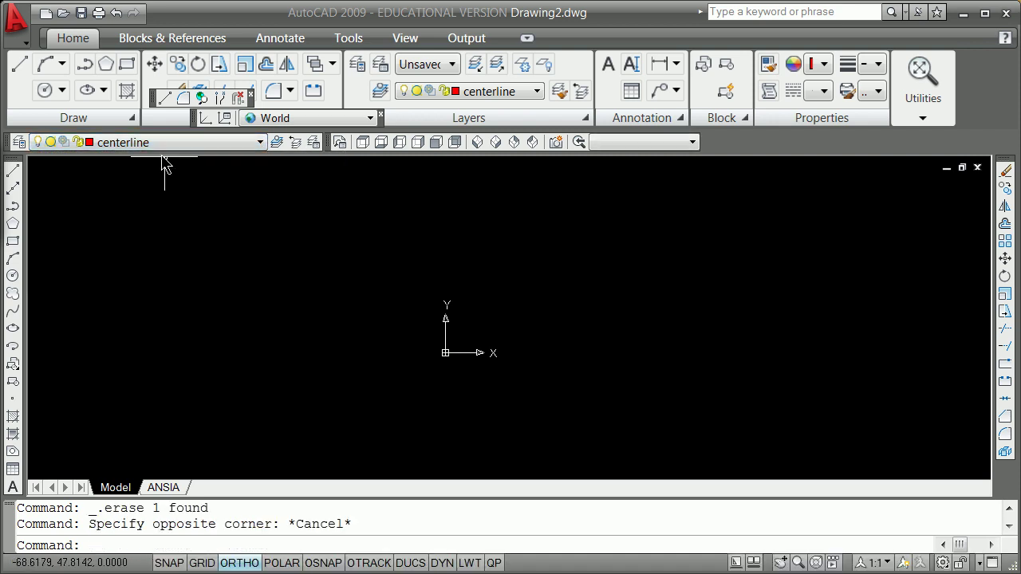
click(19, 142)
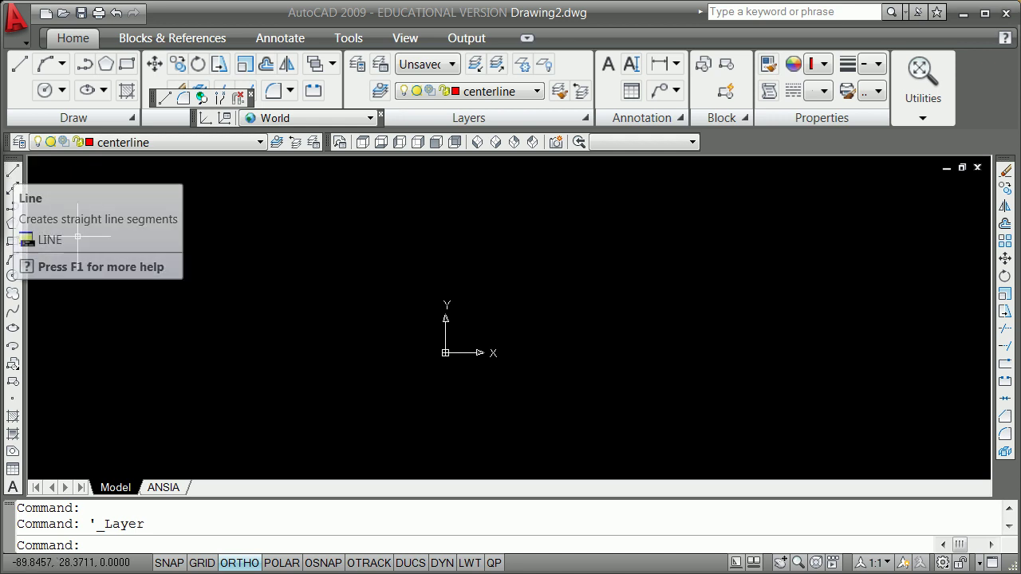
click(12, 241)
key(F8)
click(448, 366)
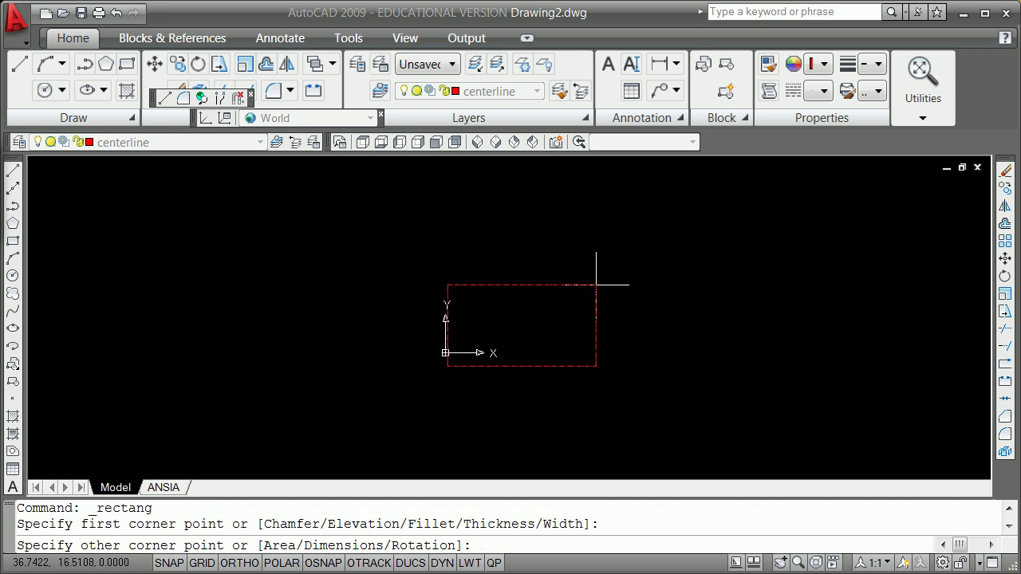
key(F8)
key(F8)
text(@1)
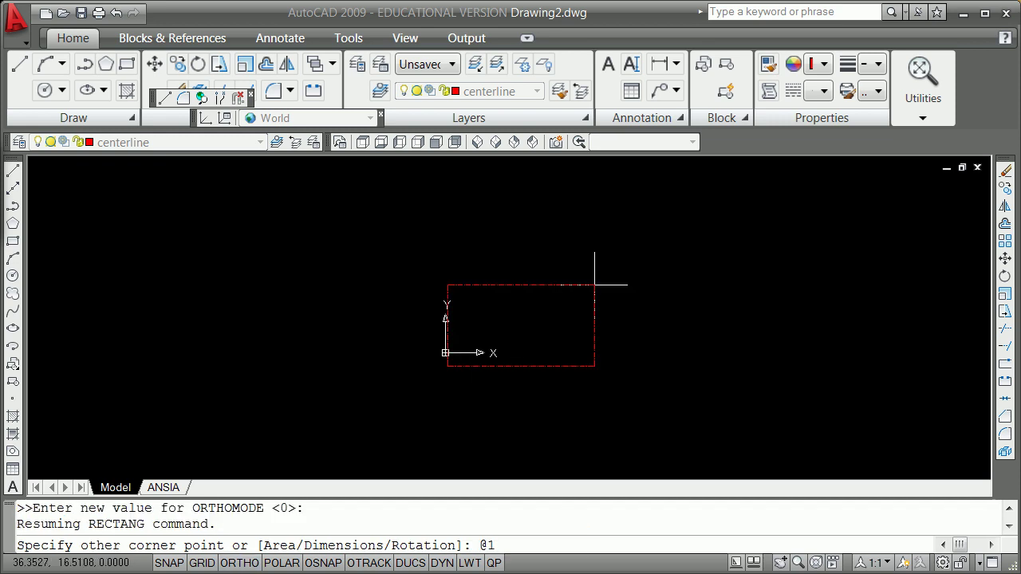
key(Return)
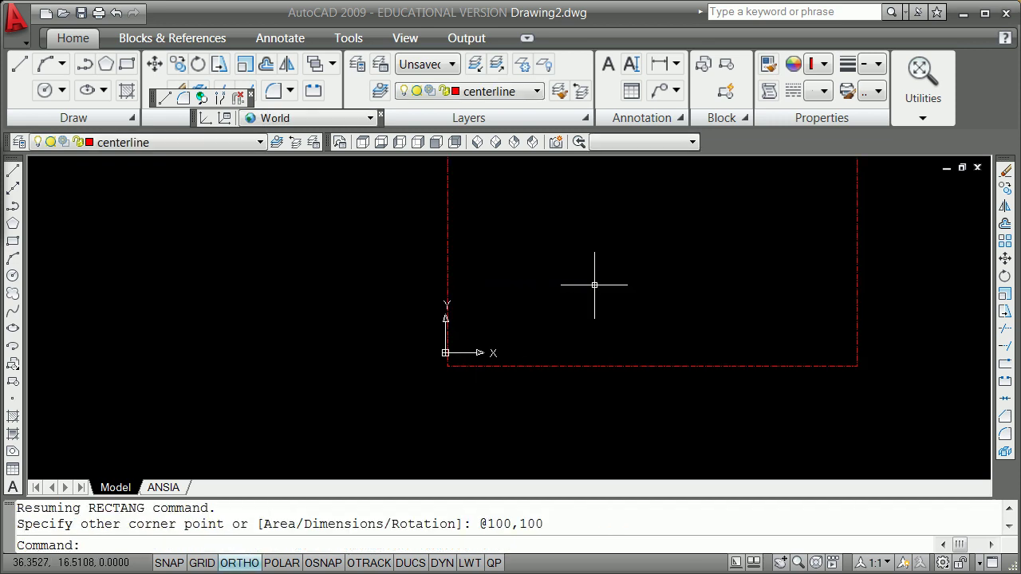
Move the new rectangle to the view layer through its properties and deselect it.
click(715, 366)
right_click(583, 225)
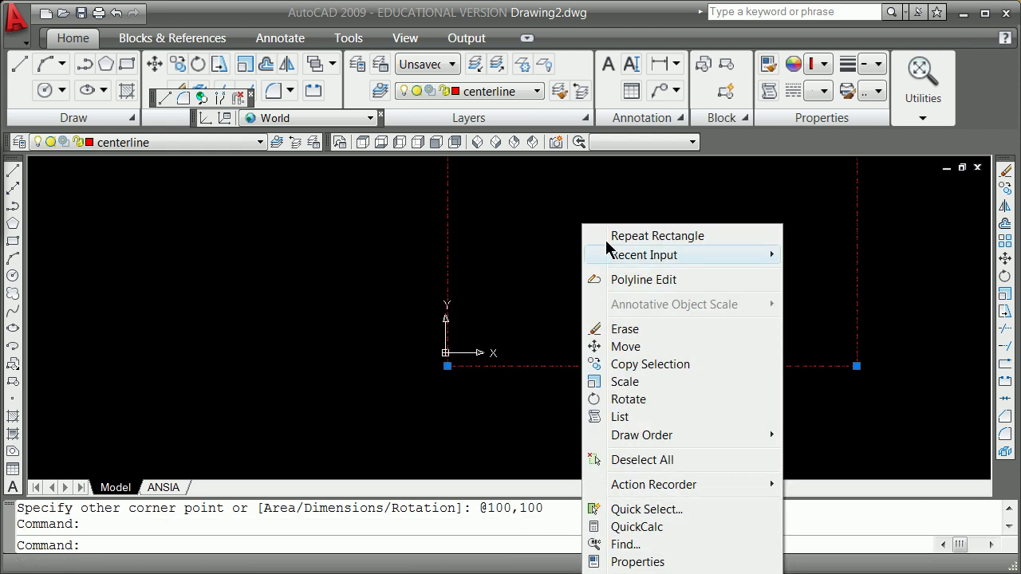
click(683, 564)
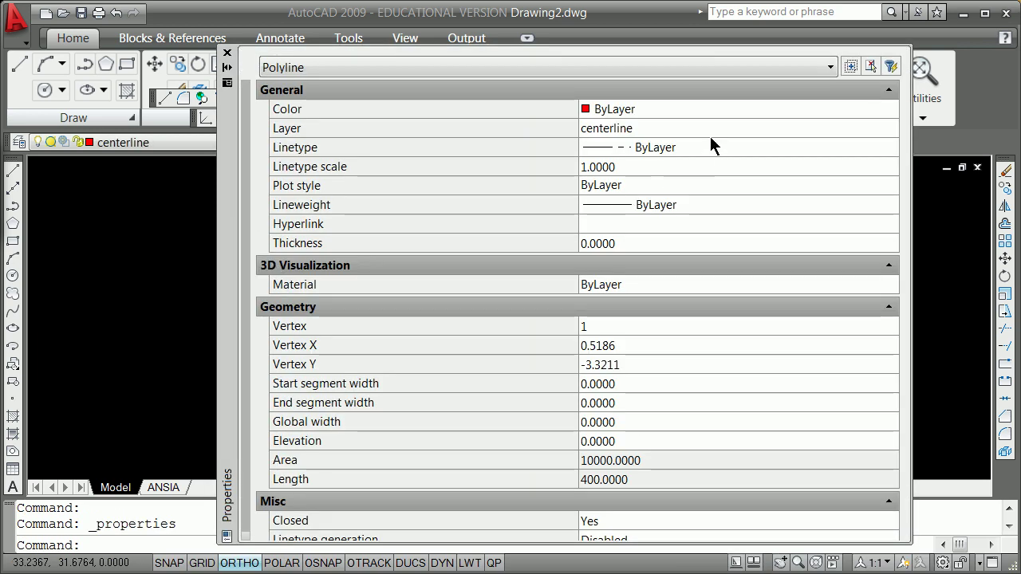
click(722, 130)
click(892, 130)
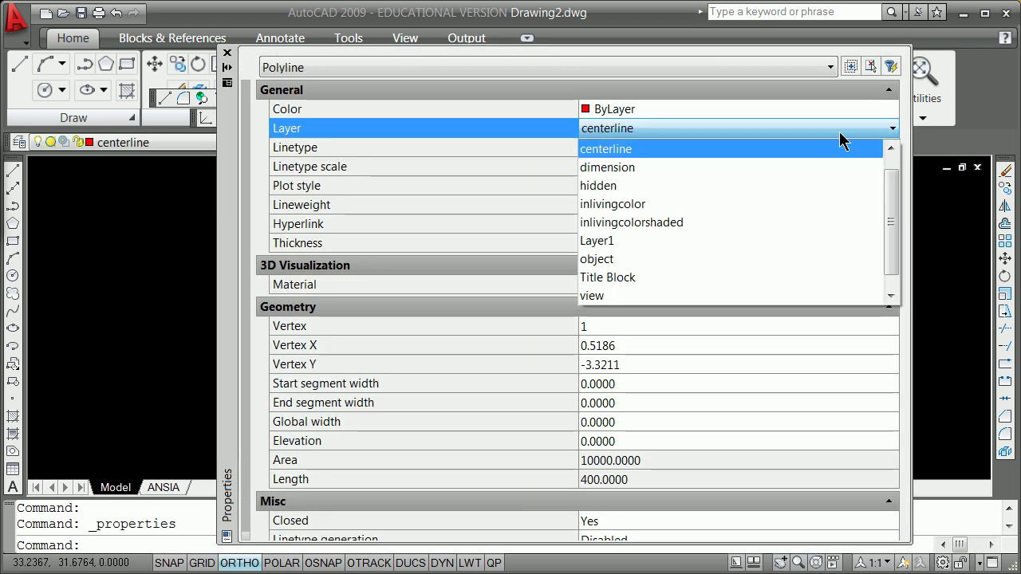
click(630, 296)
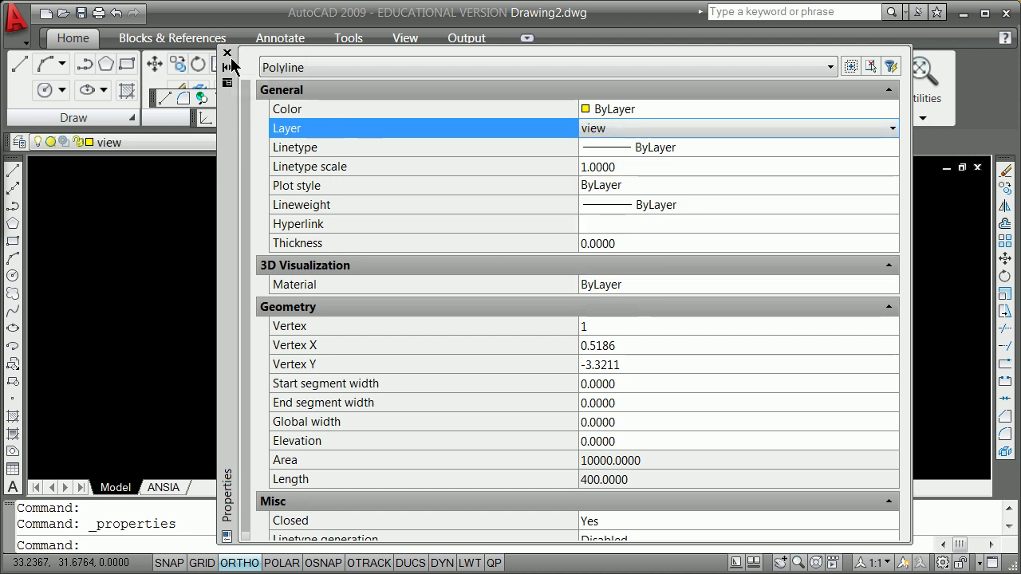
click(227, 52)
scroll(611, 232, down, 1)
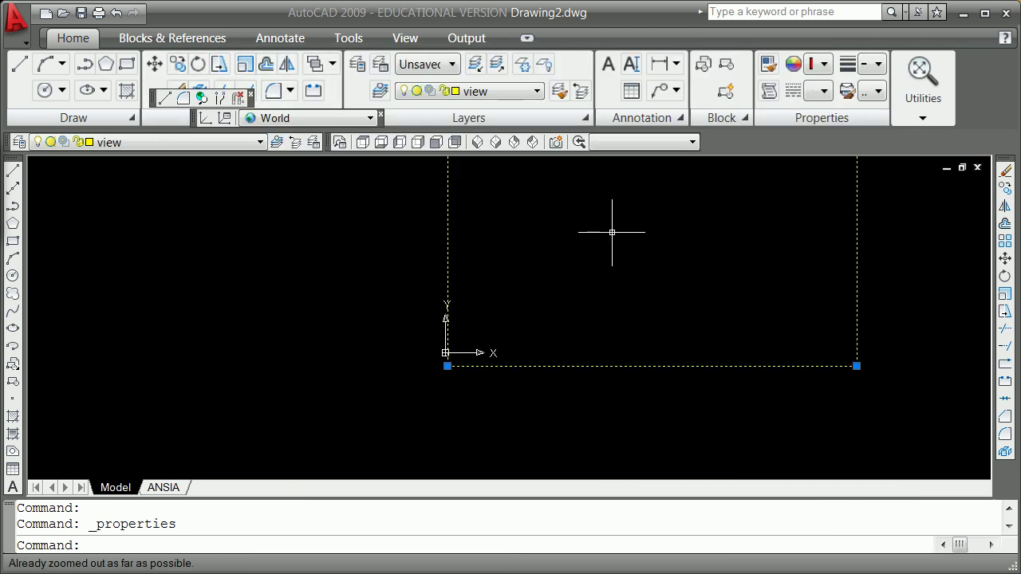
key(Escape)
key(Escape)
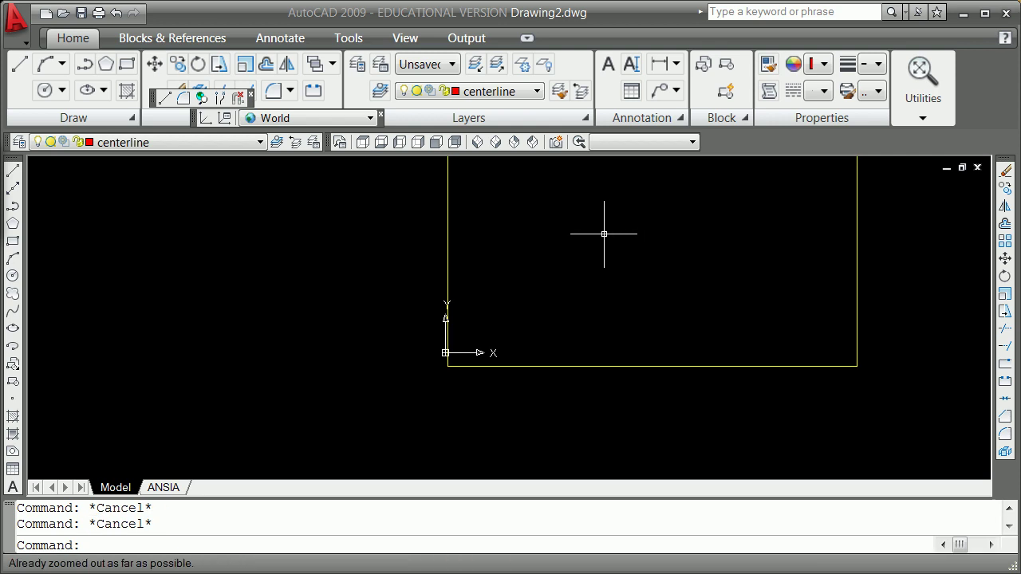
Start saving a windowed named view called plotview for the area of the yellow square.
text(z)
key(Return)
text(e)
key(Return)
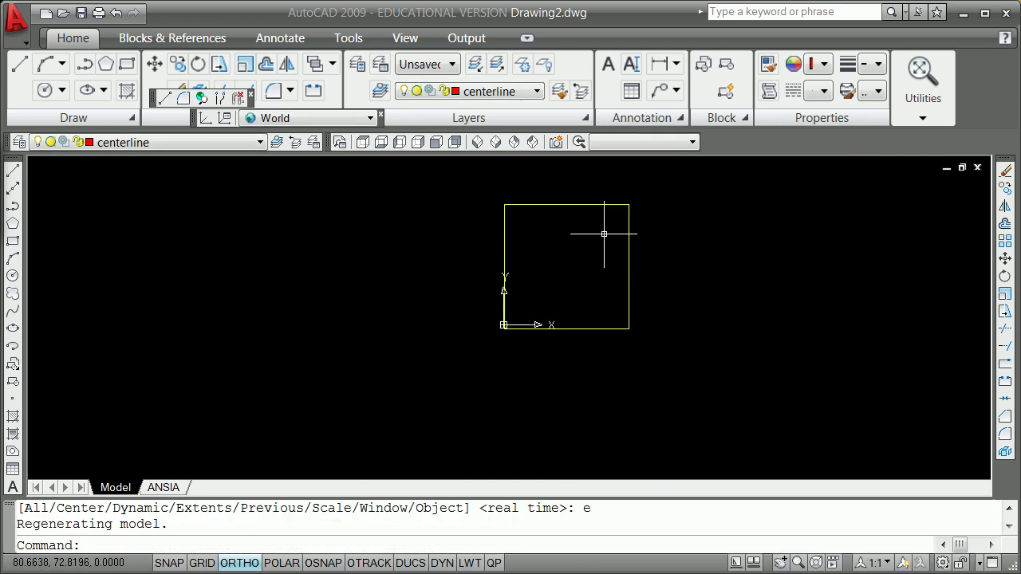
scroll(604, 234, up, 1)
text(-v)
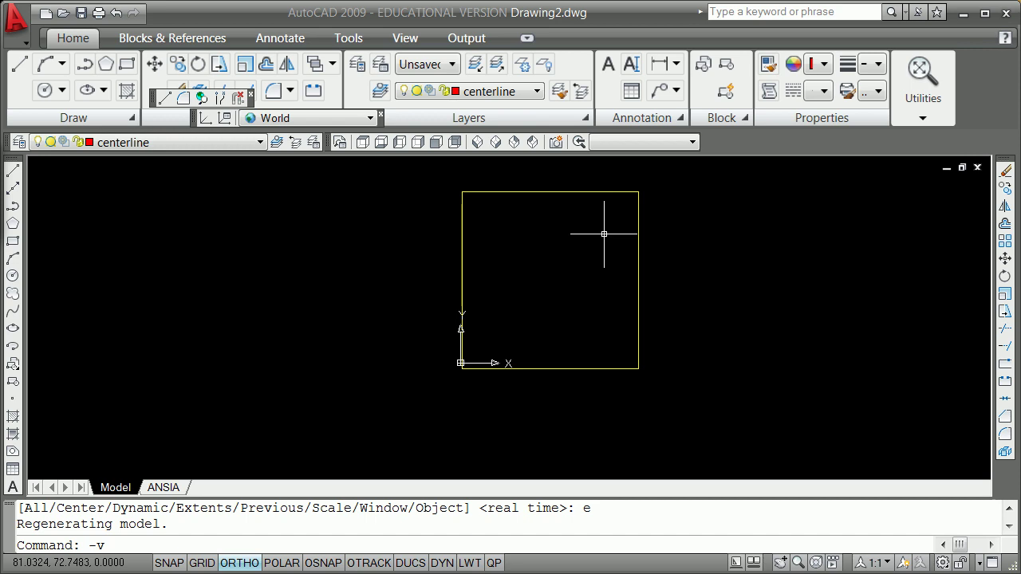
key(Return)
text(w)
key(Return)
text(plotview)
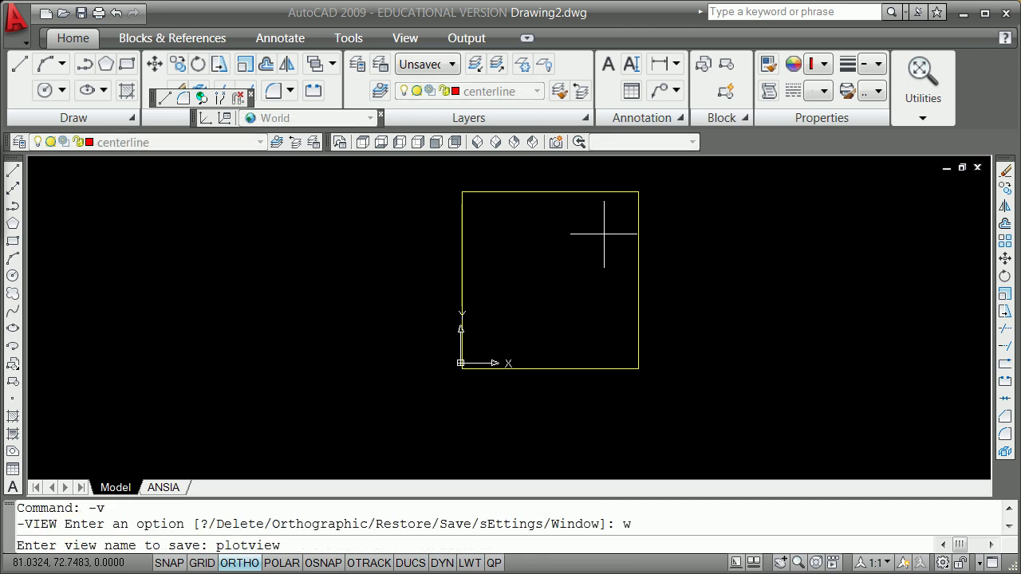
key(Return)
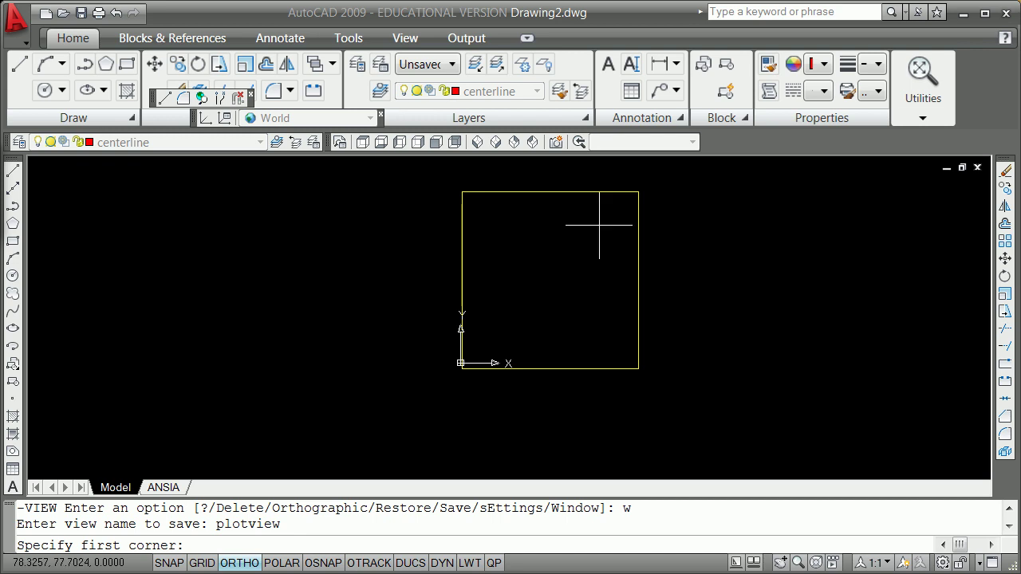
Define the plotview window from the lower-left to the upper-right endpoint of the yellow square.
shift+right_click(551, 266)
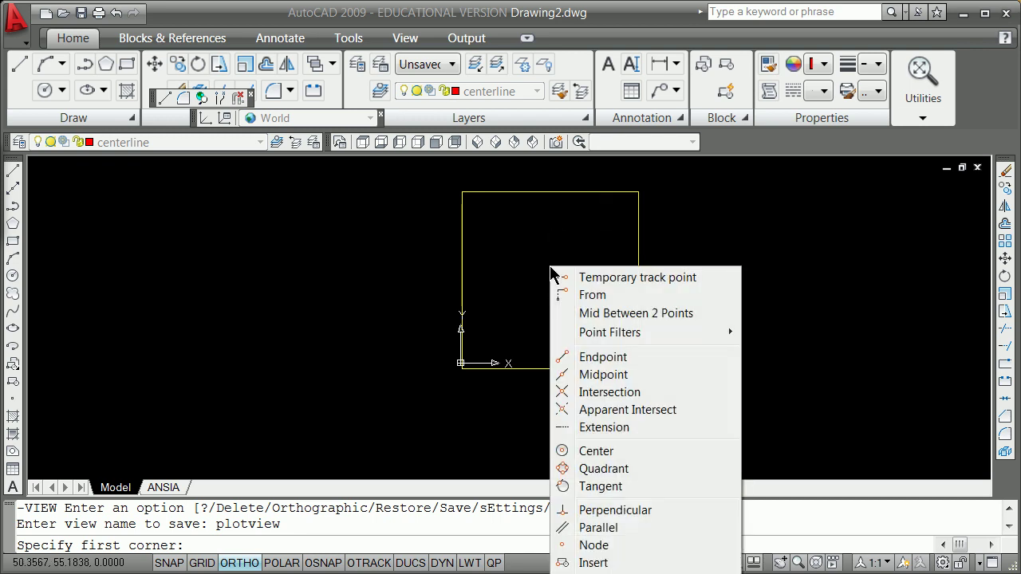
click(613, 357)
click(461, 367)
shift+right_click(566, 285)
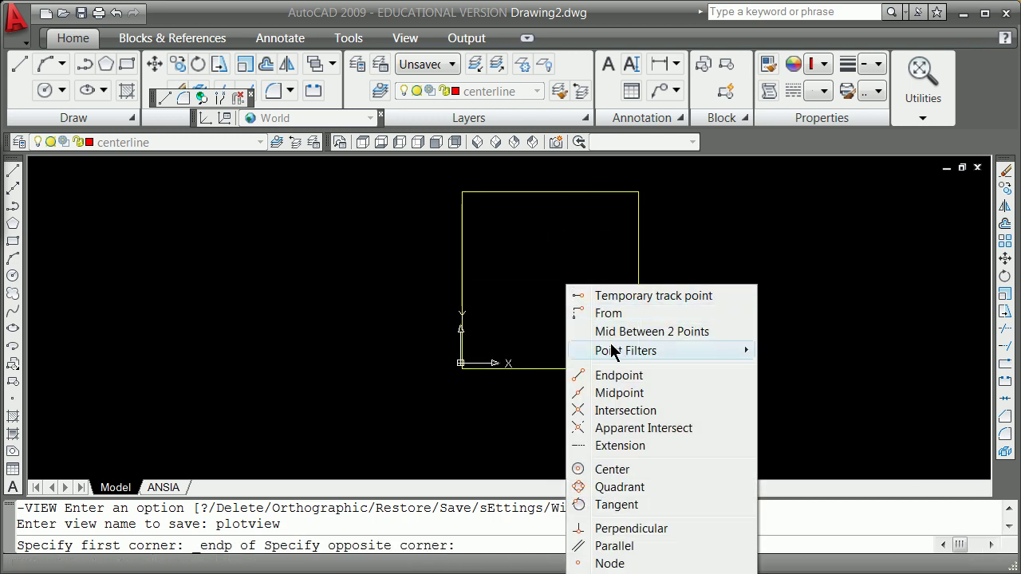
click(615, 310)
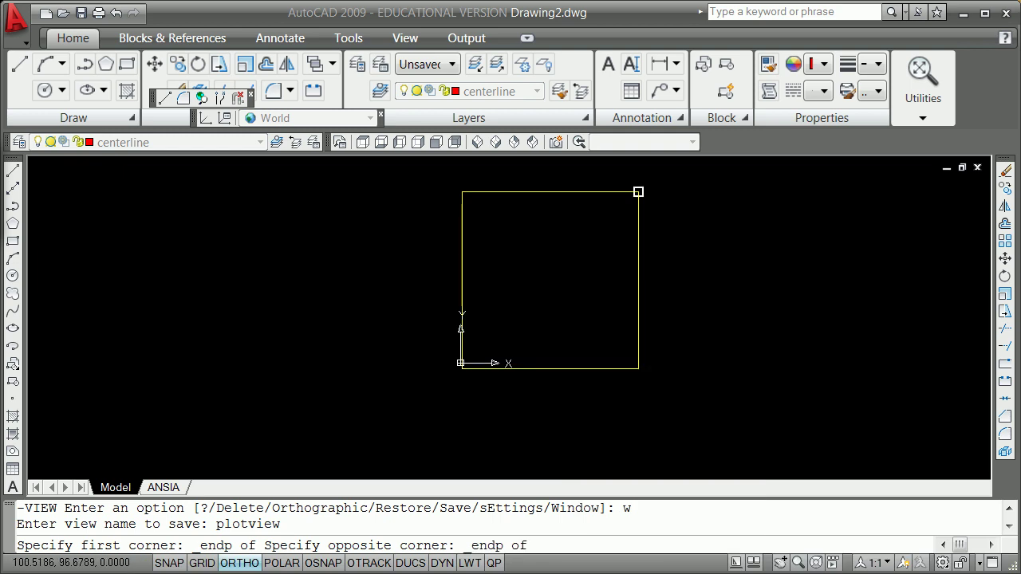
click(638, 192)
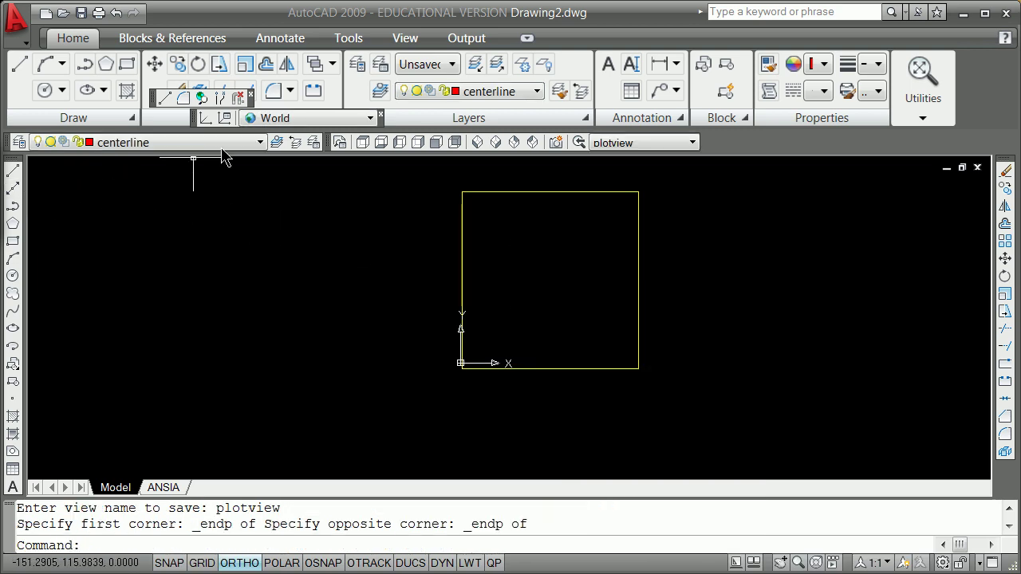
Draw a horizontal line about 23 units long, starting just inside the square's left edge below mid-height.
click(13, 170)
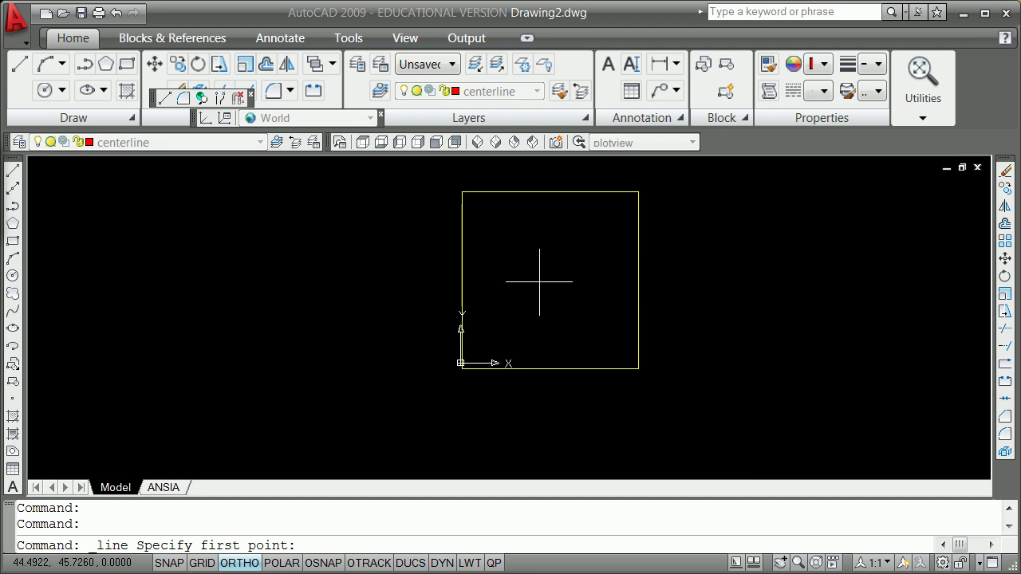
click(470, 288)
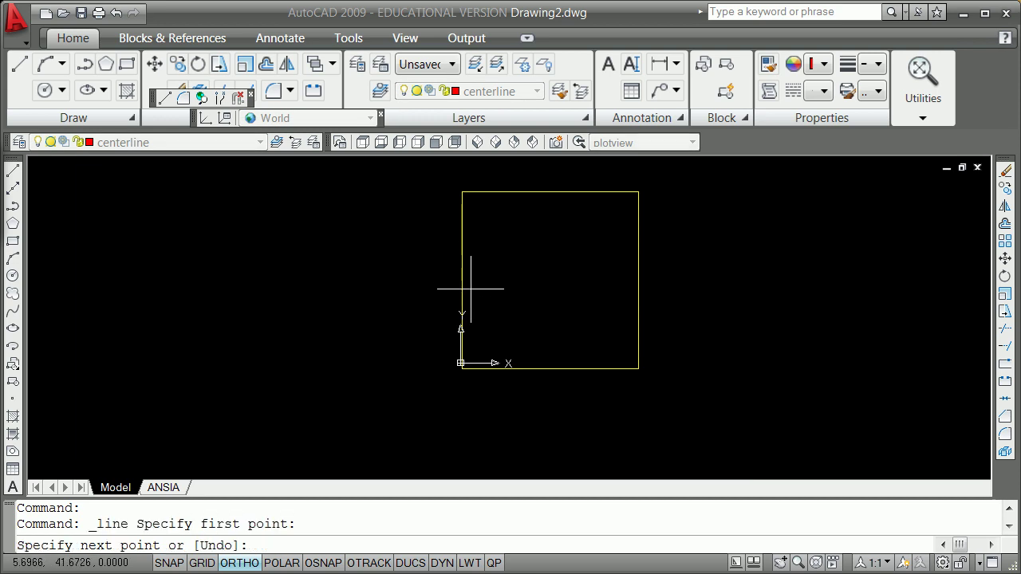
click(511, 291)
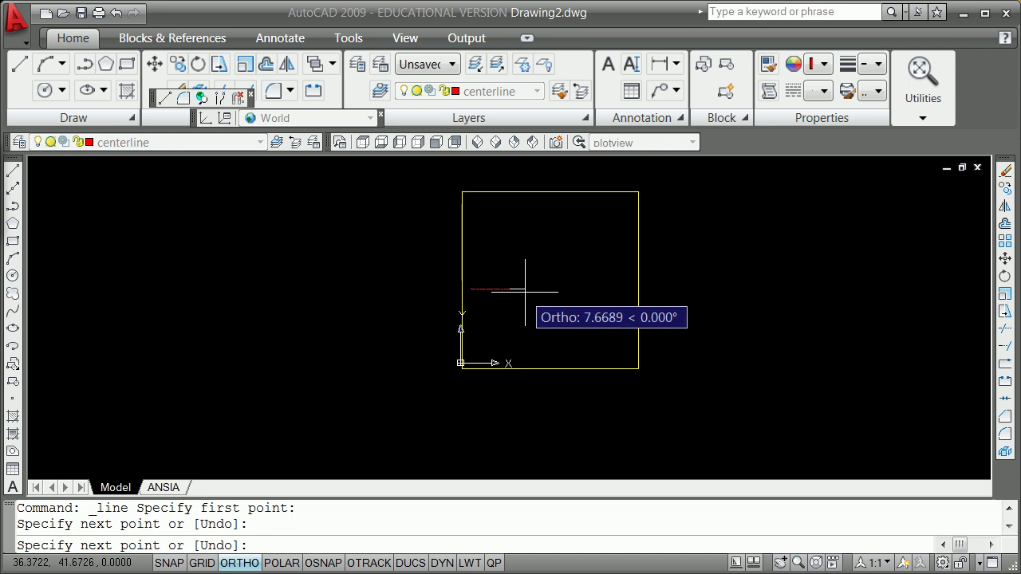
key(F8)
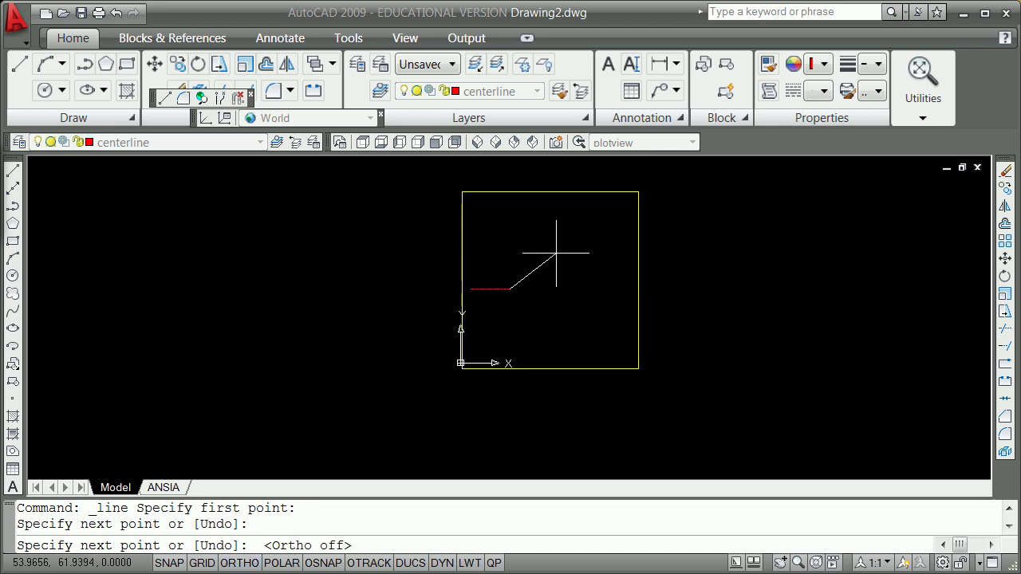
text(@20<30)
key(Return)
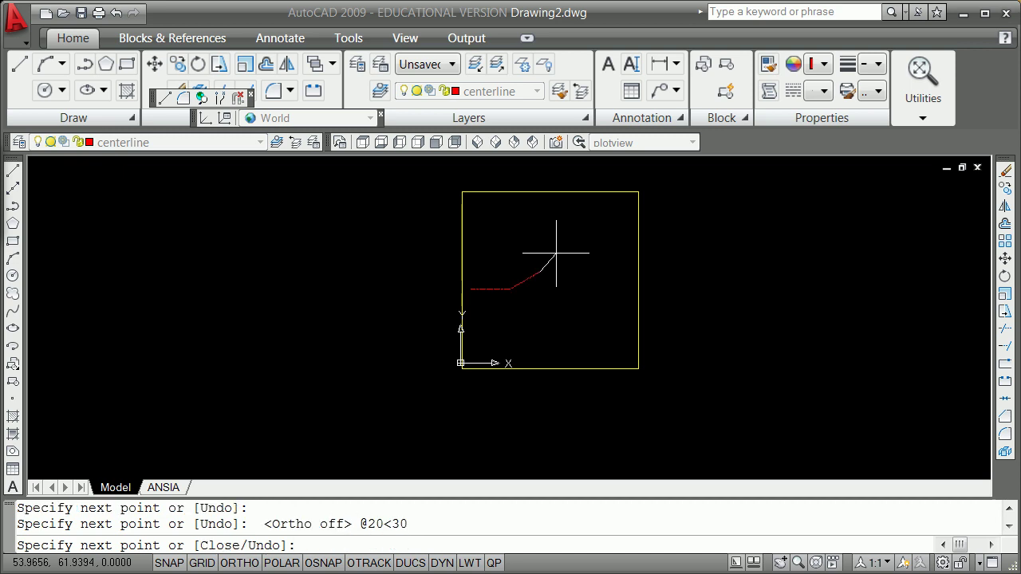
text(@)
text(40<-30)
key(Return)
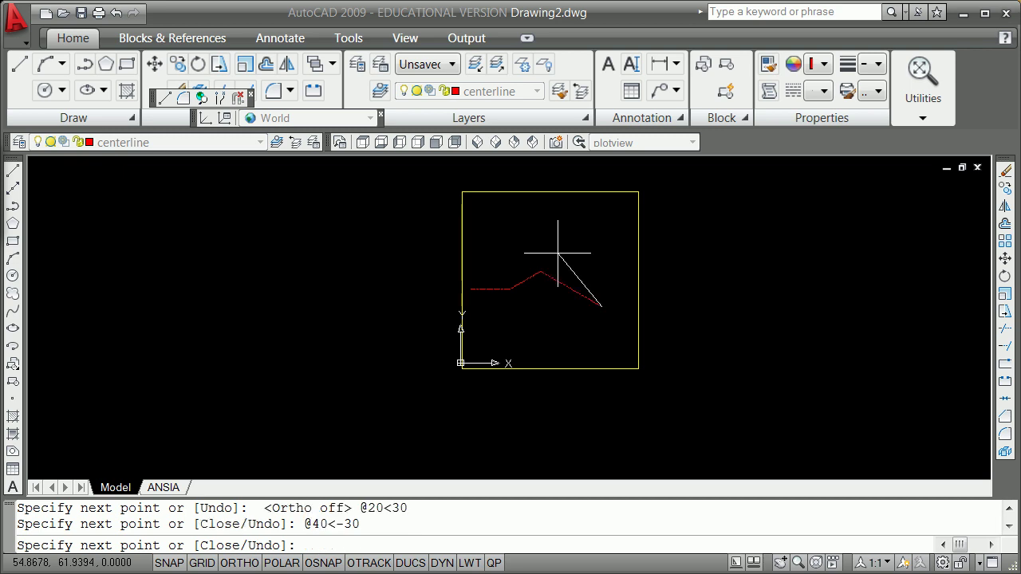
key(F8)
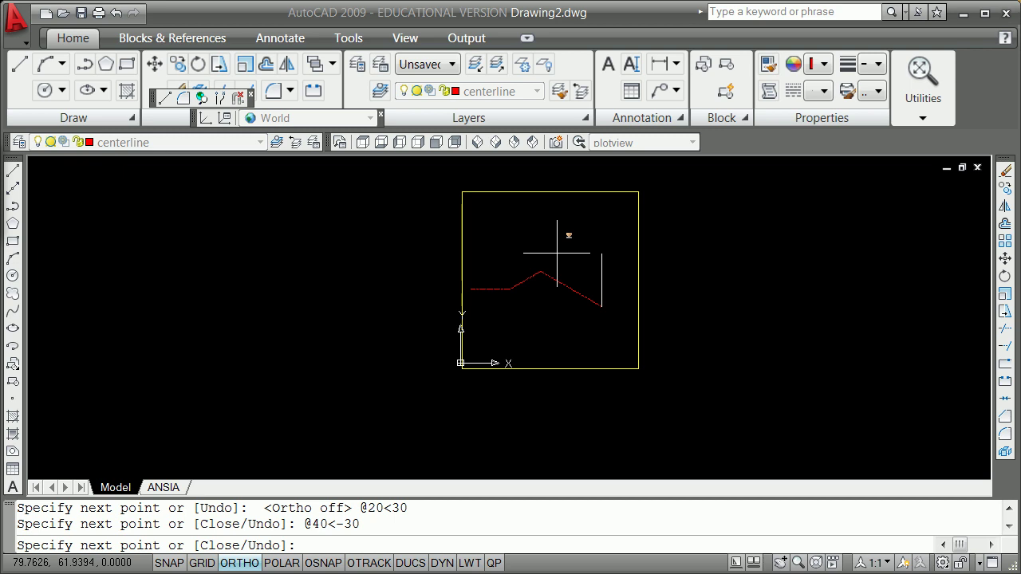
text(@)
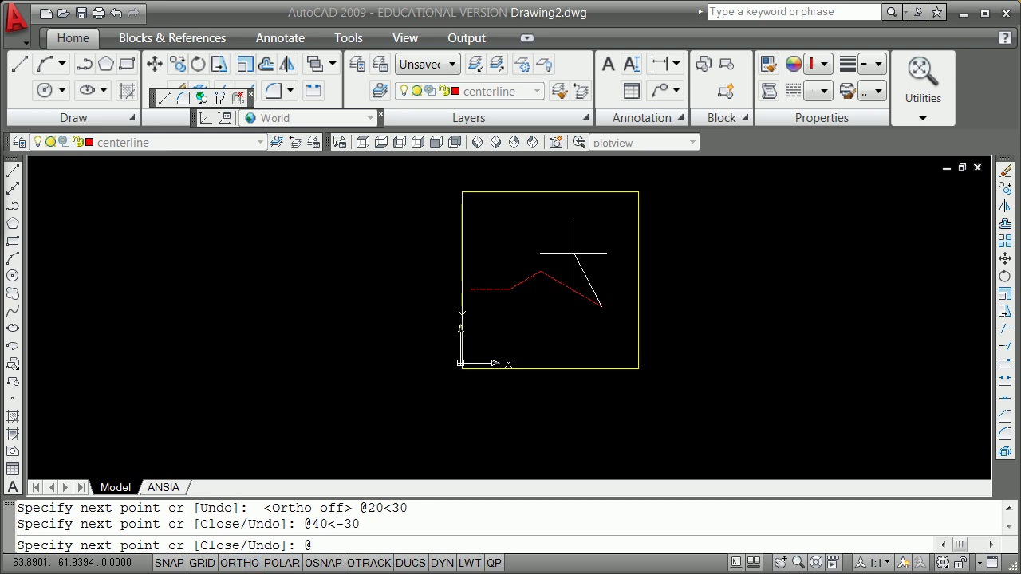
text(10<90)
key(Return)
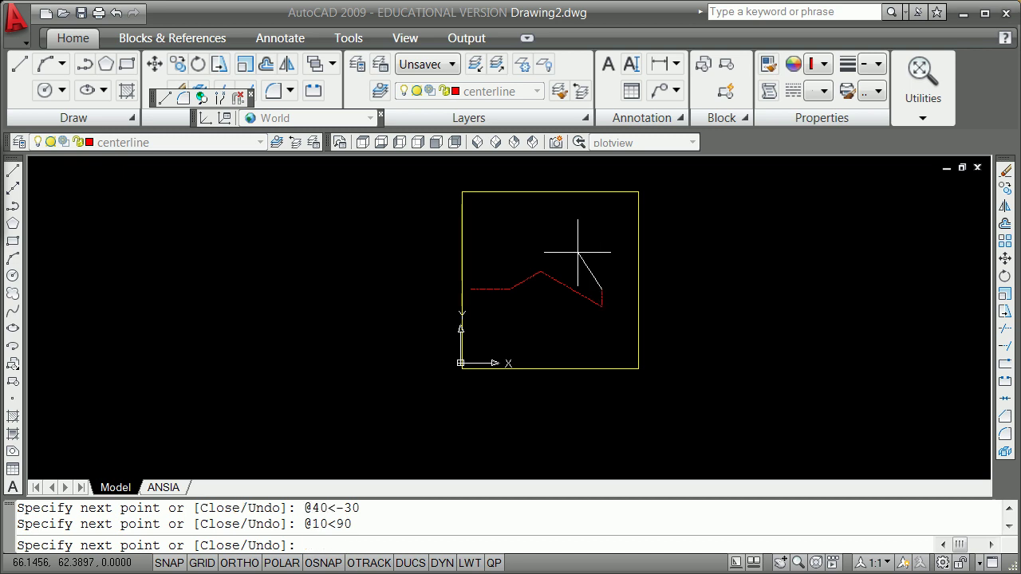
key(Return)
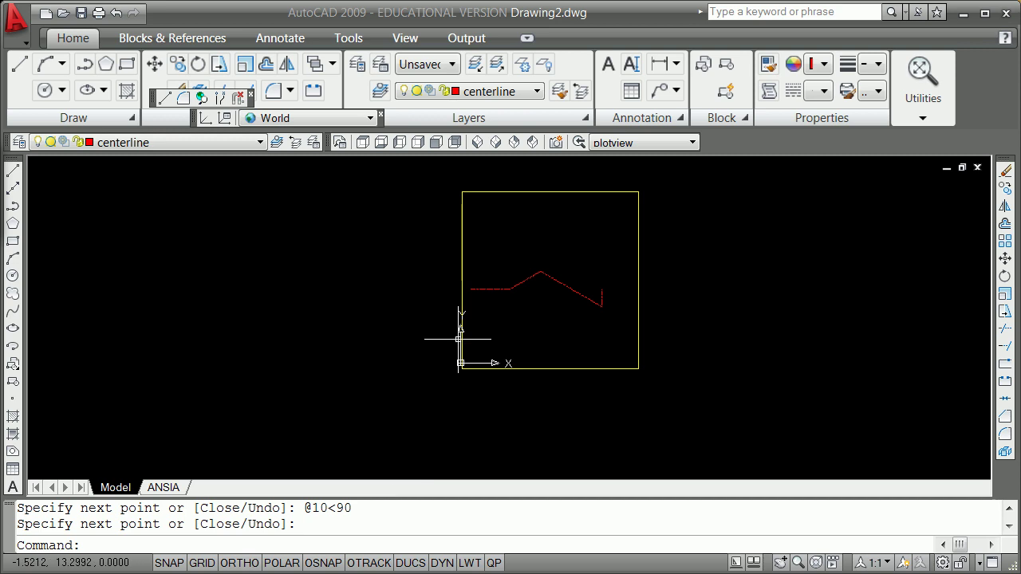
Fillet the corner between the horizontal line and the first rising segment with a radius of 5.
scroll(535, 275, up, 3)
text(fil)
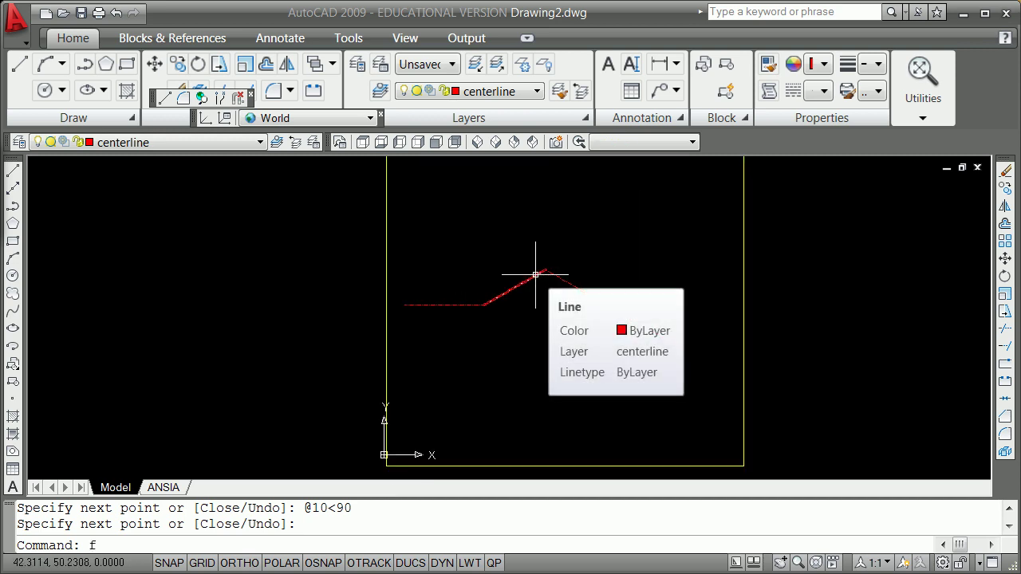
text(let)
key(Return)
text(r)
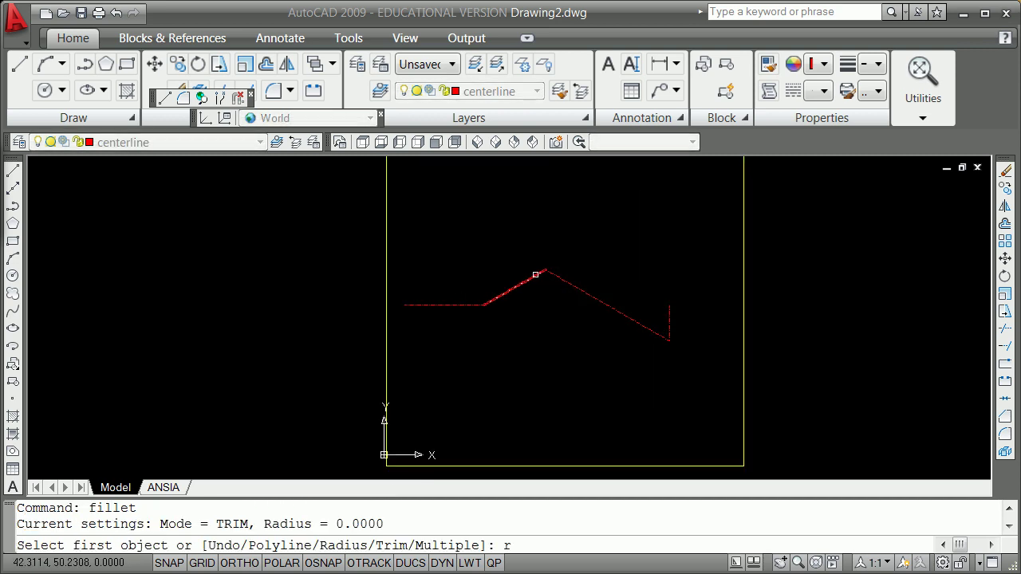
key(Return)
text(5)
key(Return)
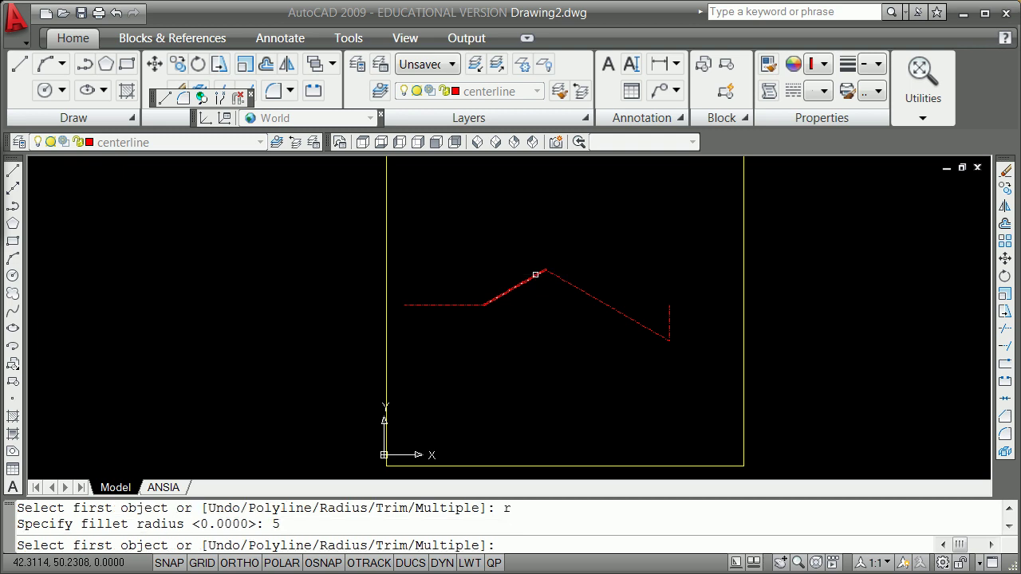
click(470, 305)
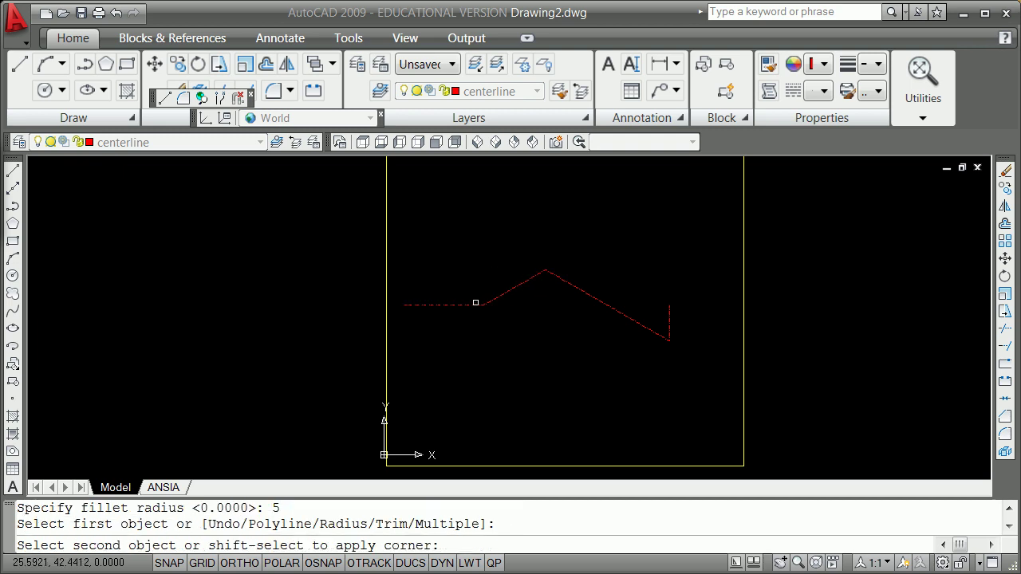
click(511, 291)
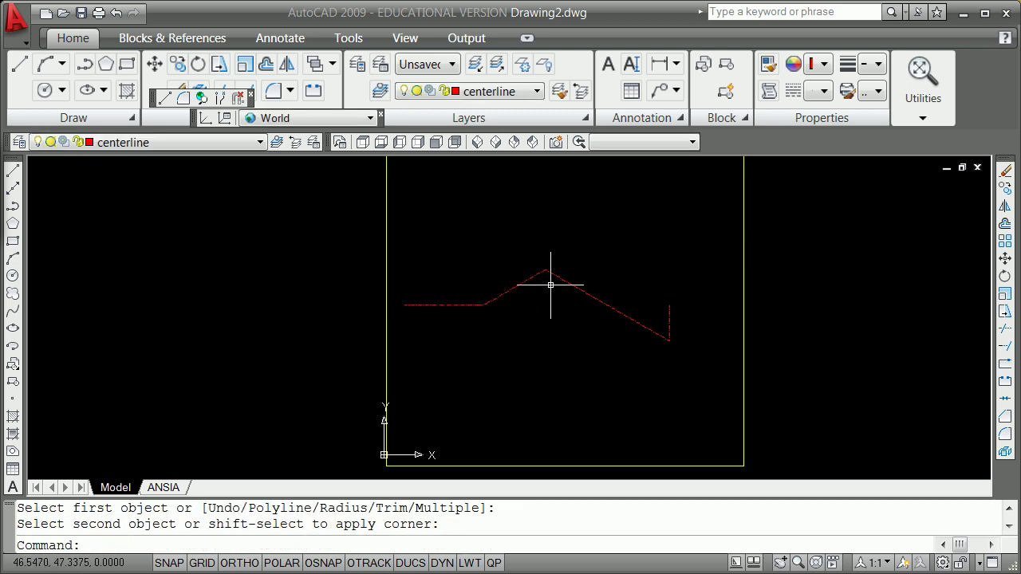
Fillet the peak corner and the corner at the short vertical segment with the same radius of 5.
key(Return)
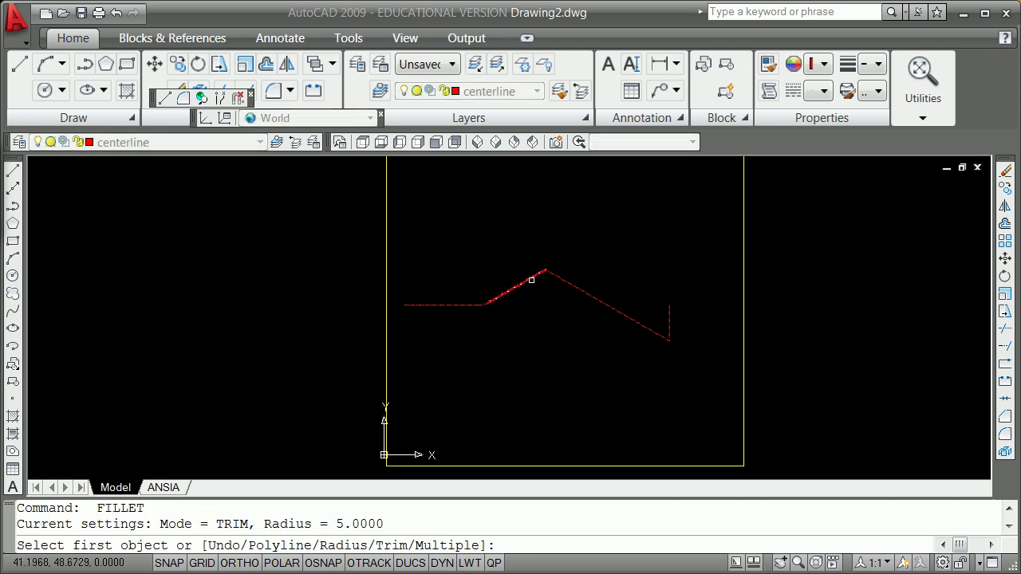
click(538, 279)
click(556, 277)
key(Return)
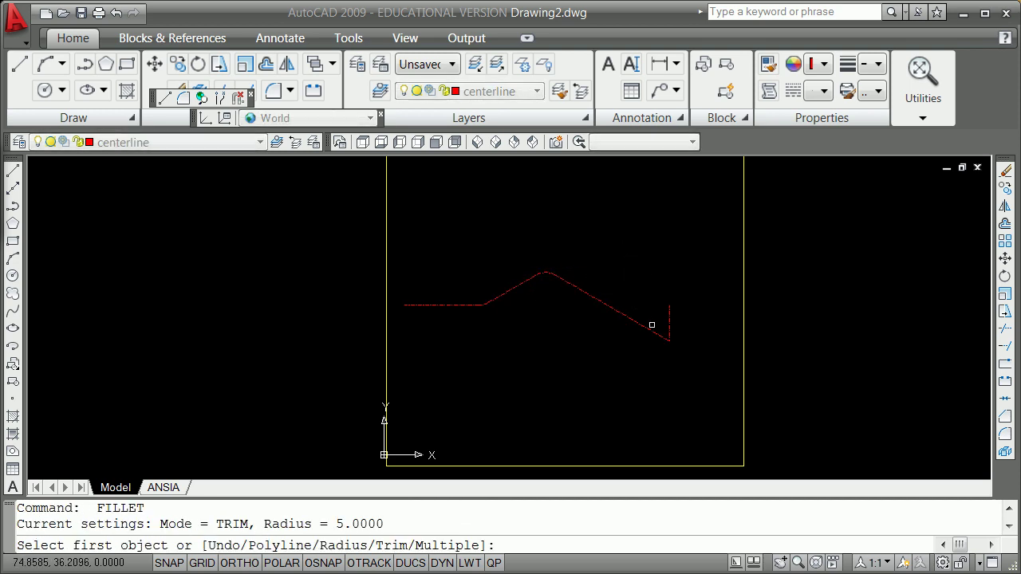
click(648, 330)
click(667, 321)
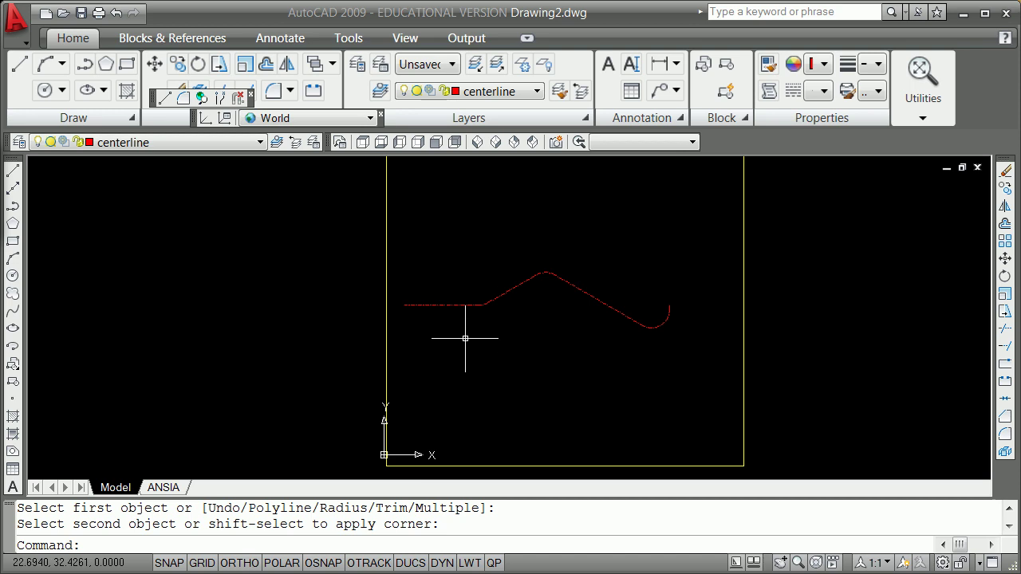
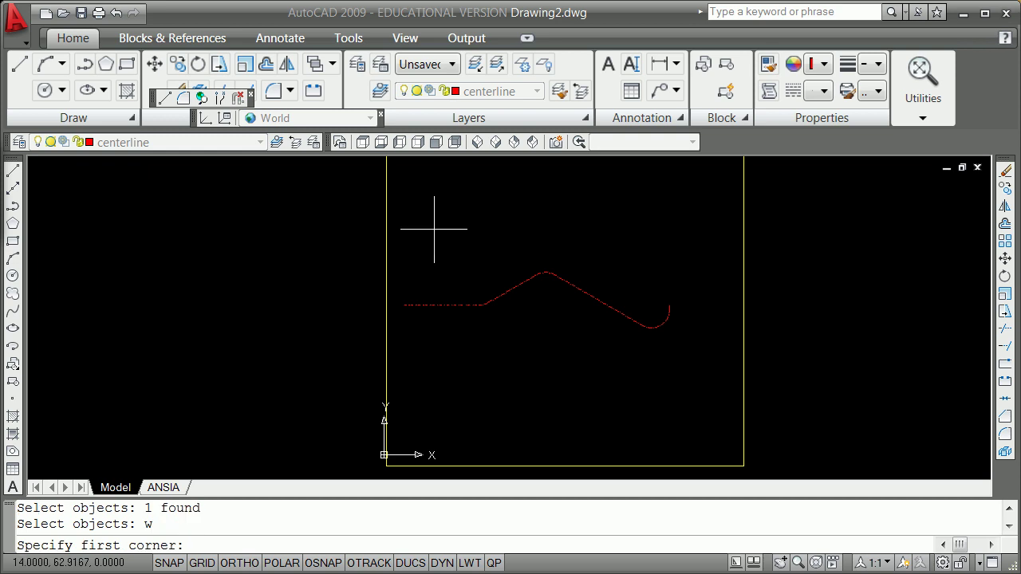
Window-select all the line and arc segments to join them into one polyline, and end the polyline edit.
click(697, 404)
key(Return)
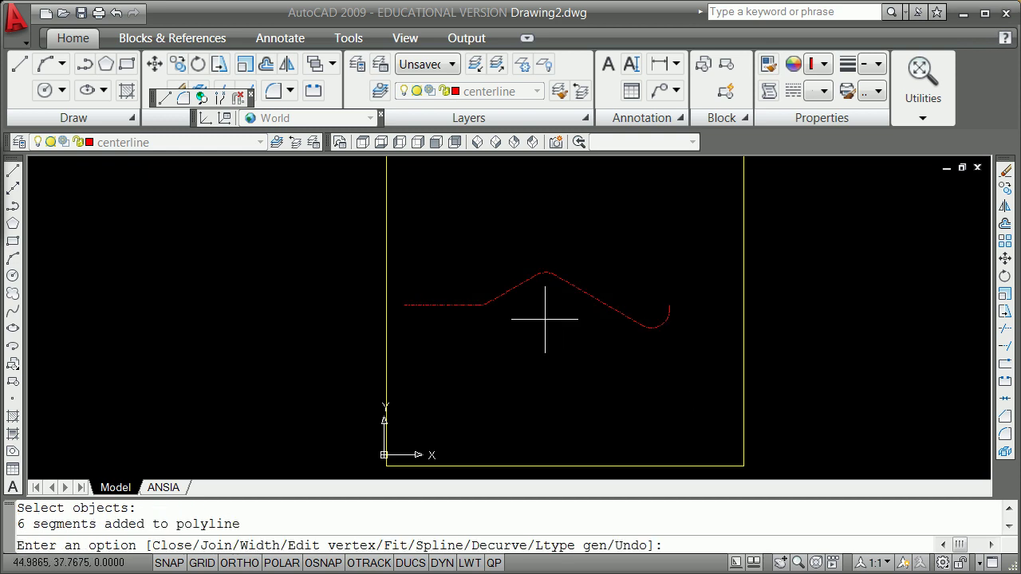
key(Return)
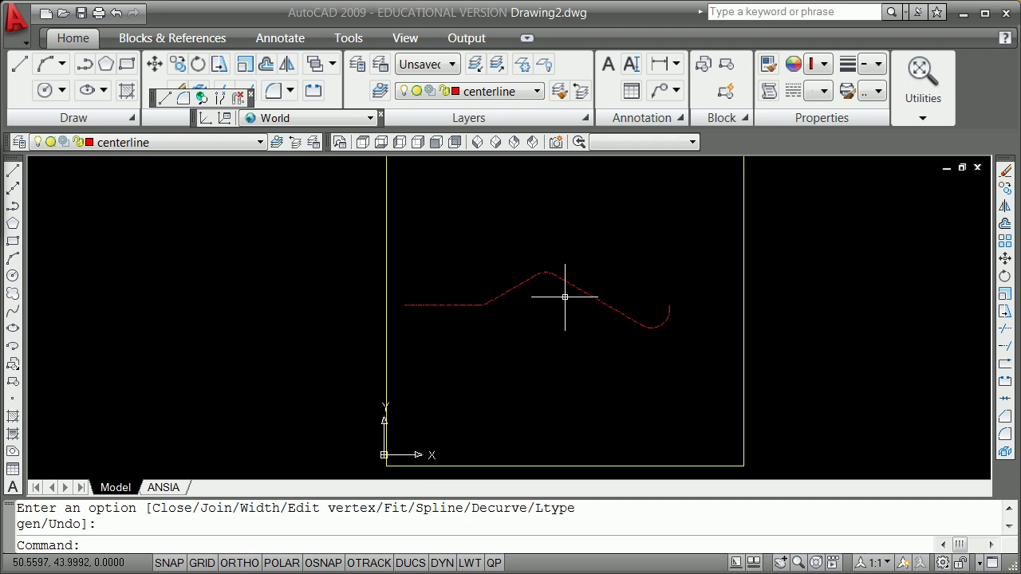
Try to offset the joined polyline by 20 units below and above, and undo the offset.
text(offs)
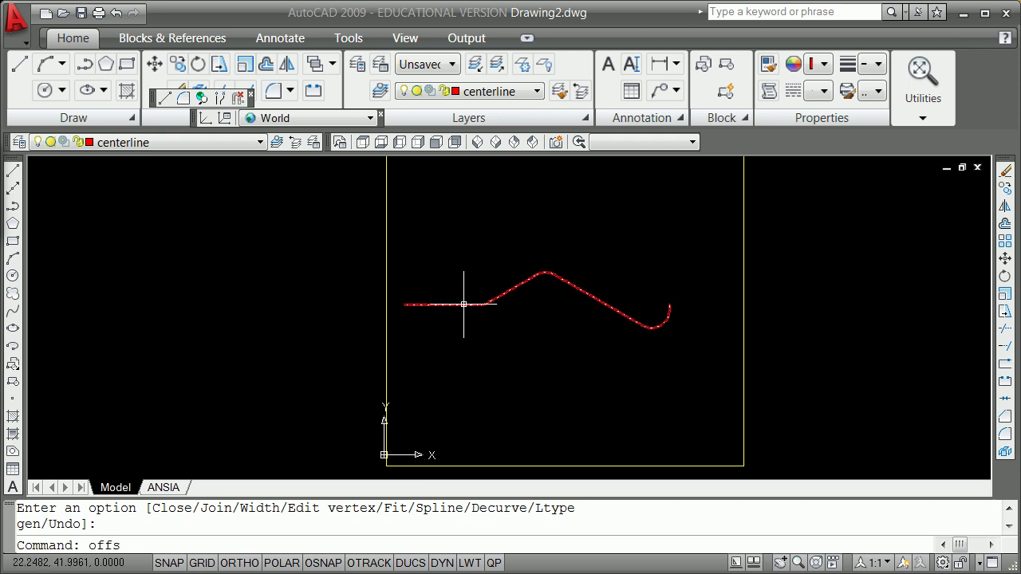
text(et)
key(Return)
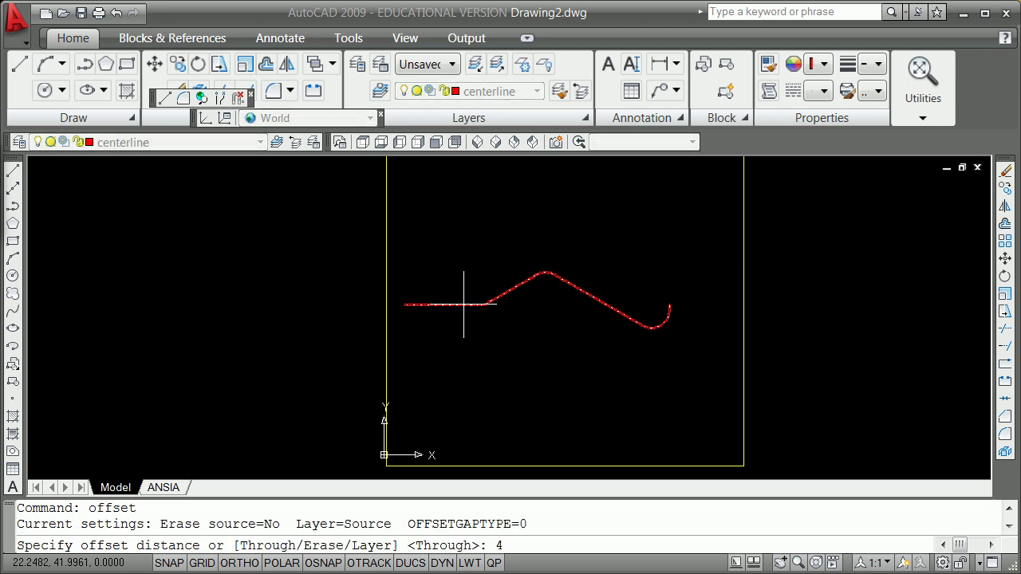
text(20)
key(Return)
click(464, 304)
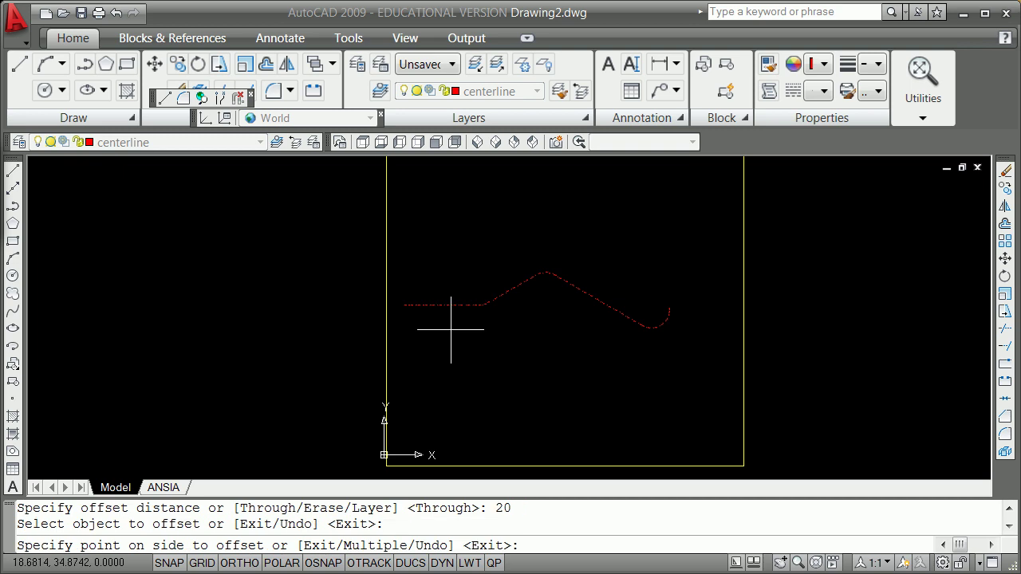
click(455, 330)
click(452, 304)
click(453, 271)
key(Return)
text(u)
key(Return)
Offset the joined polyline by 3 units above and below.
text(o)
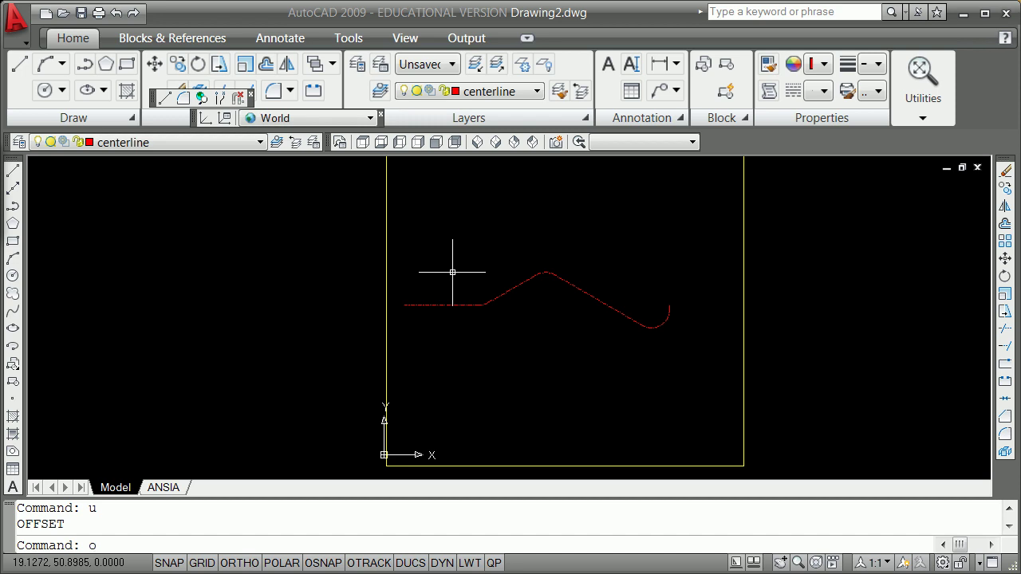
key(Return)
key(Return)
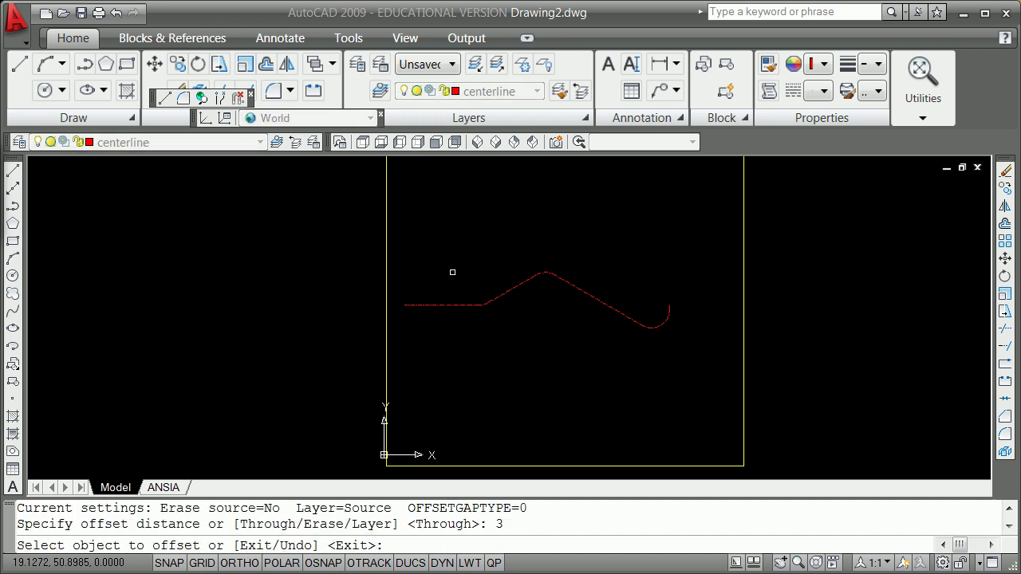
click(460, 304)
click(462, 294)
click(465, 304)
click(468, 310)
key(Return)
Close the left end of the shape with a line between the endpoints of the upper and lower offset polylines.
scroll(552, 353, up, 3)
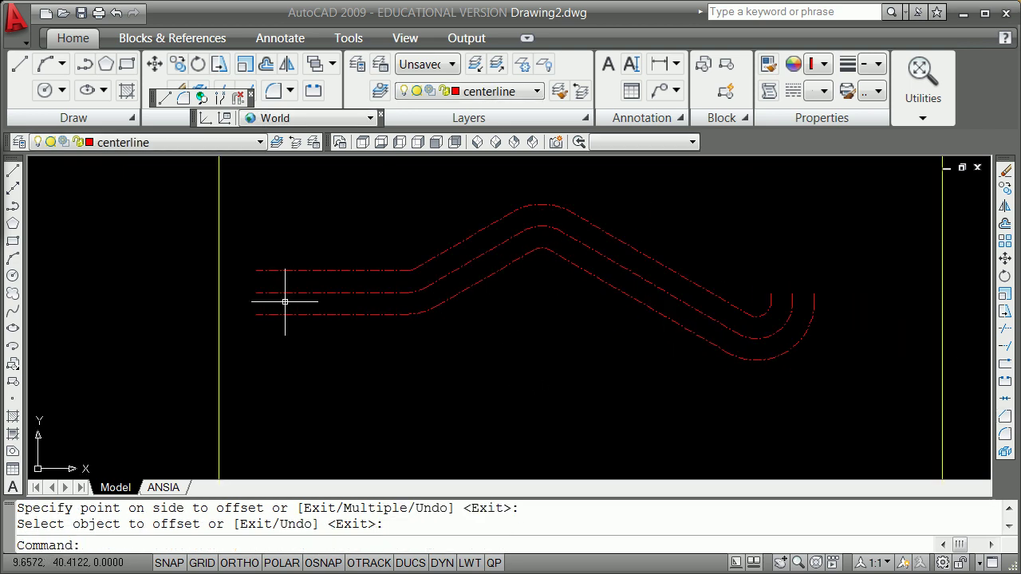
text(line)
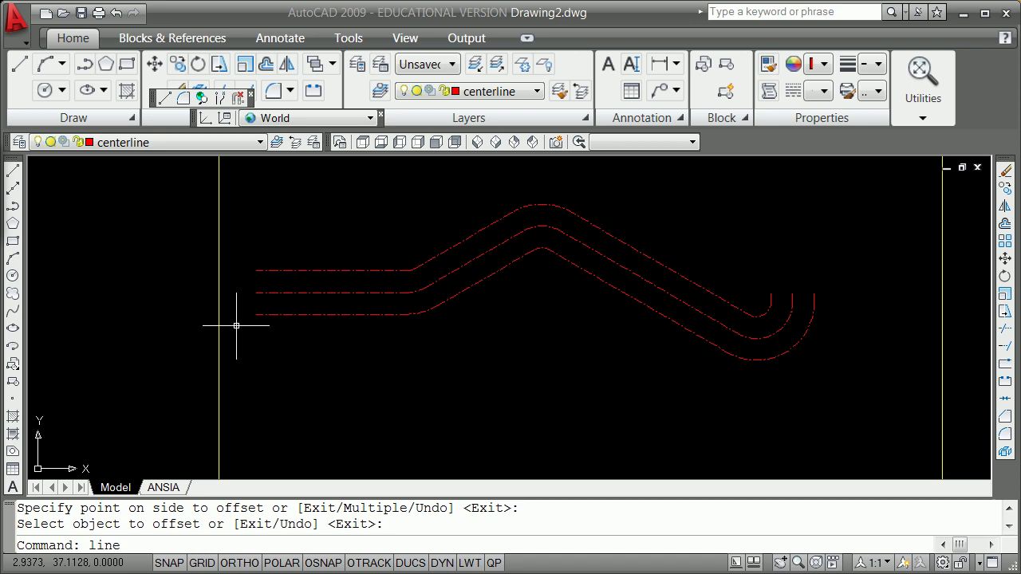
key(Return)
text(end)
key(Return)
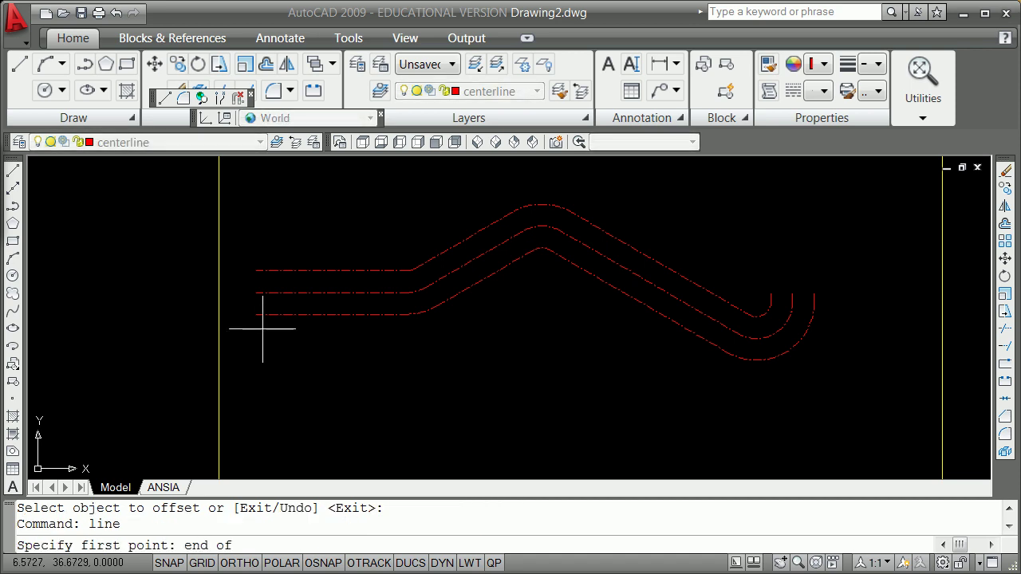
click(279, 265)
shift+right_click(255, 358)
click(303, 450)
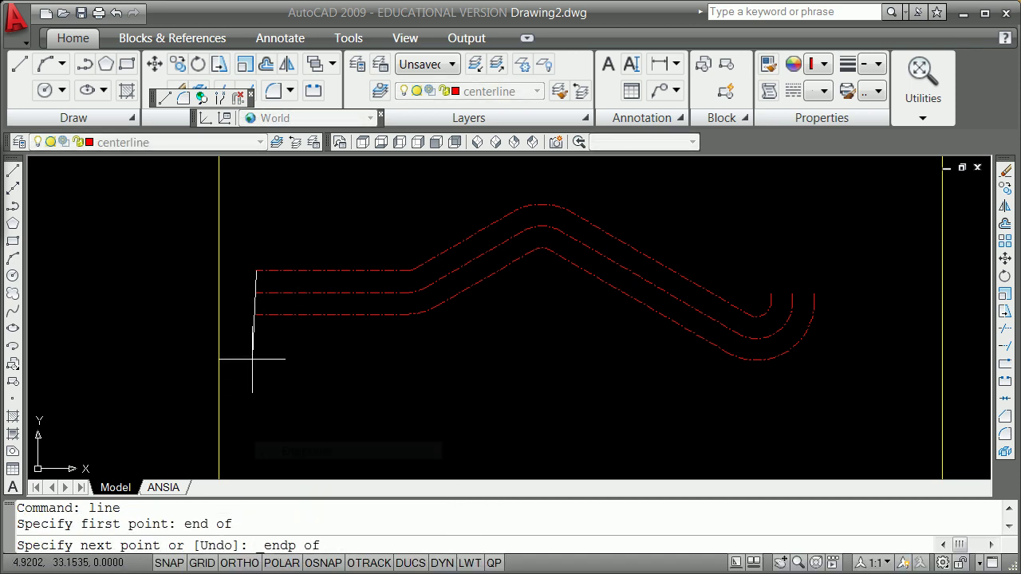
click(255, 314)
key(Return)
Close the hooked right end with a line between the endpoints of the inner and outer offset polylines.
text(line)
key(Return)
text(end)
key(Return)
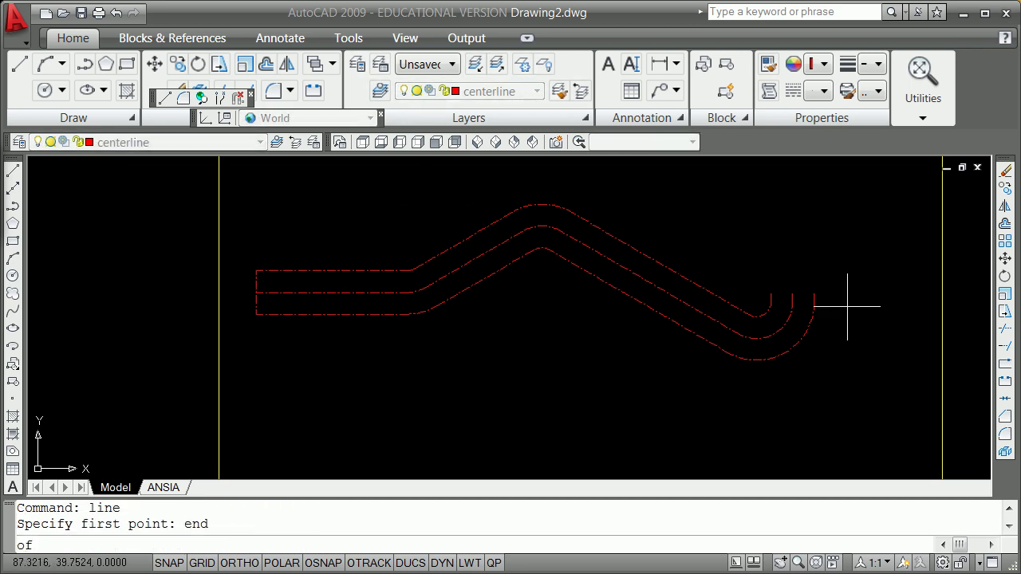
click(782, 291)
shift+right_click(808, 285)
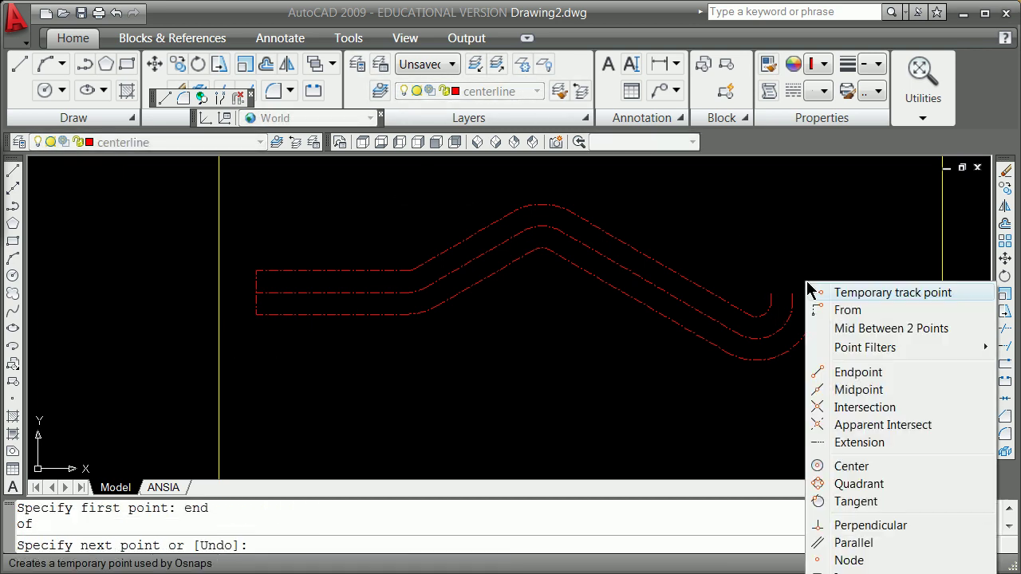
click(861, 374)
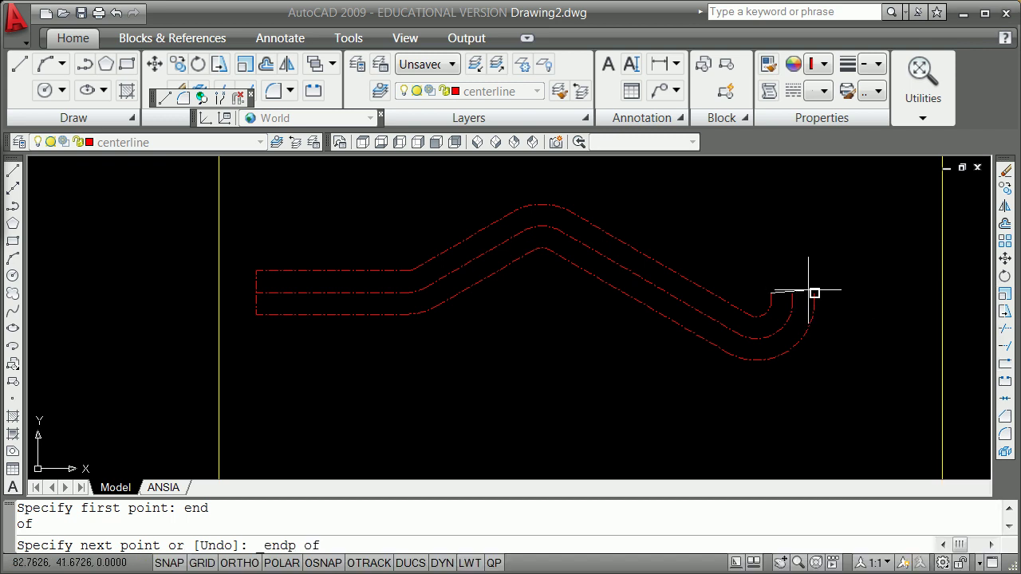
click(810, 291)
key(Return)
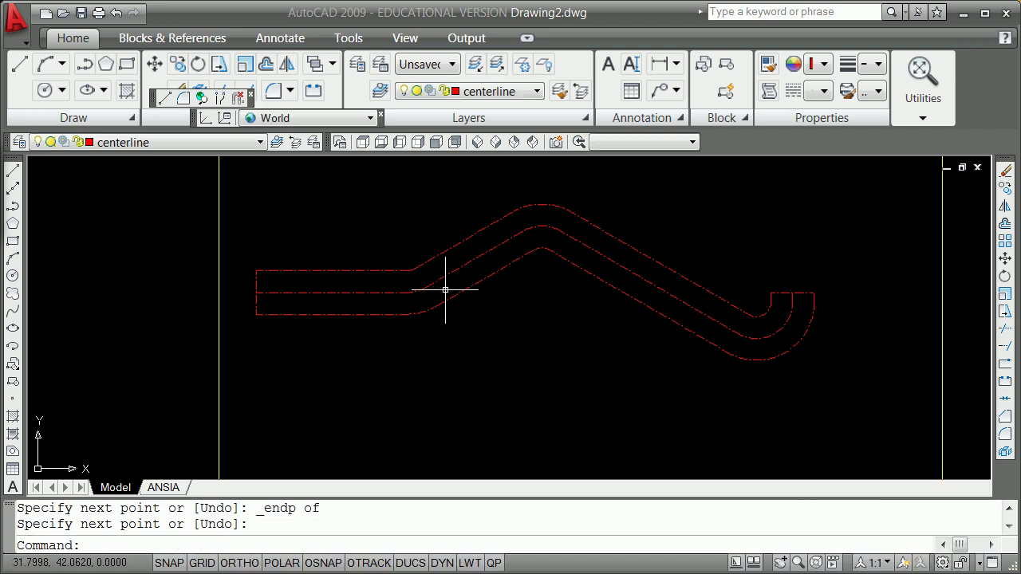
Move both offset polylines and the two end lines to the object layer through their properties.
click(325, 271)
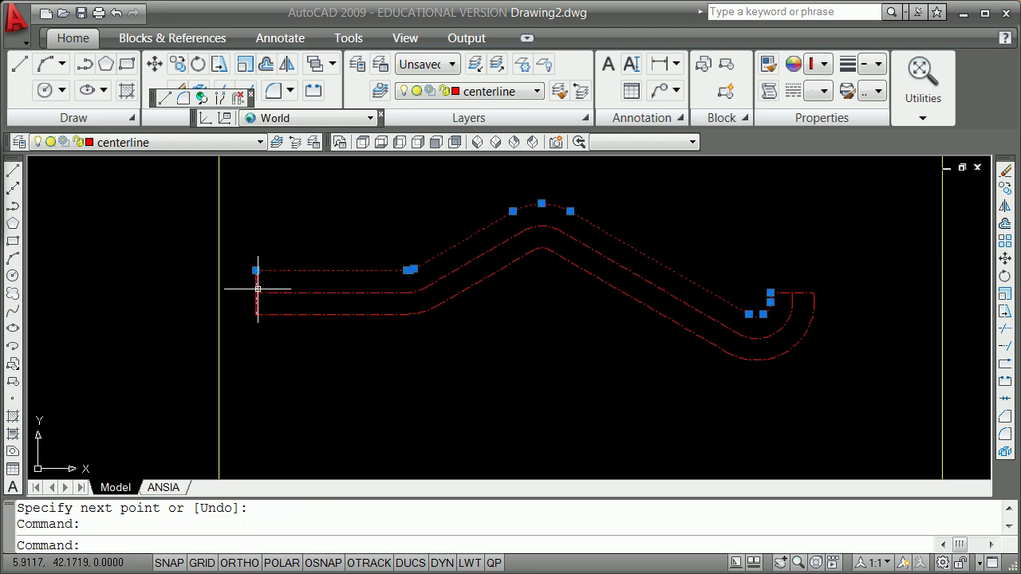
click(257, 289)
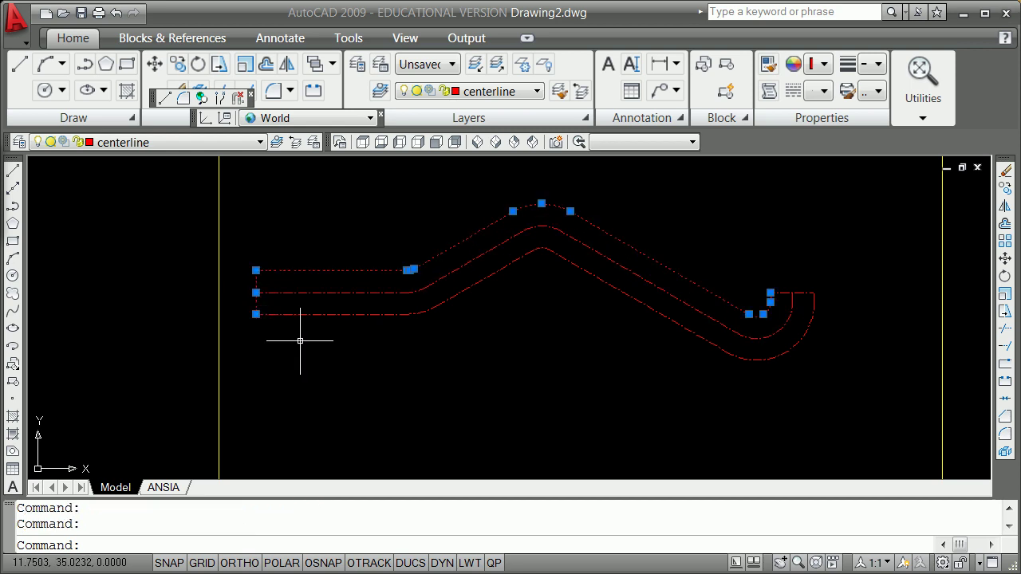
click(335, 314)
click(801, 293)
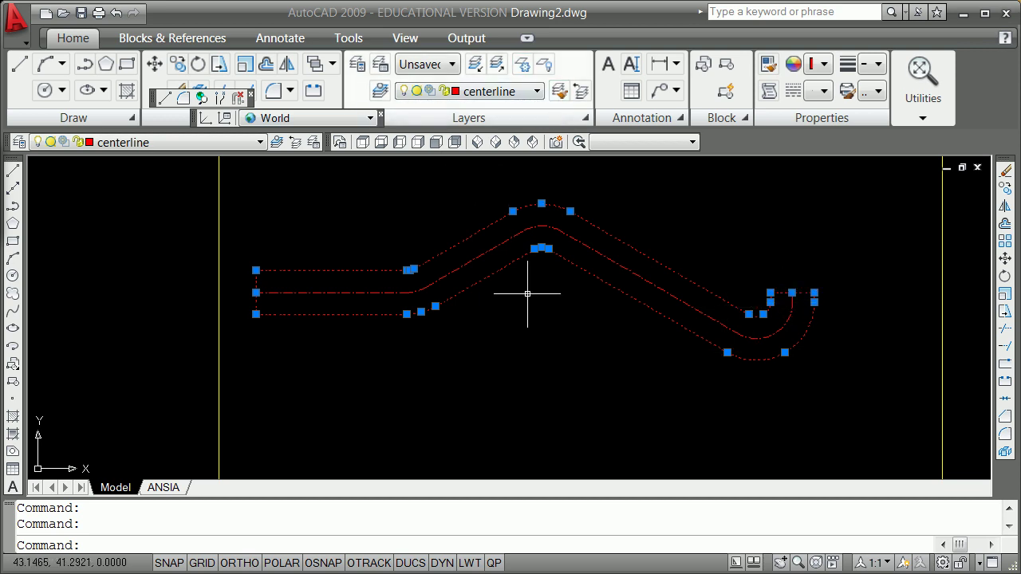
right_click(552, 361)
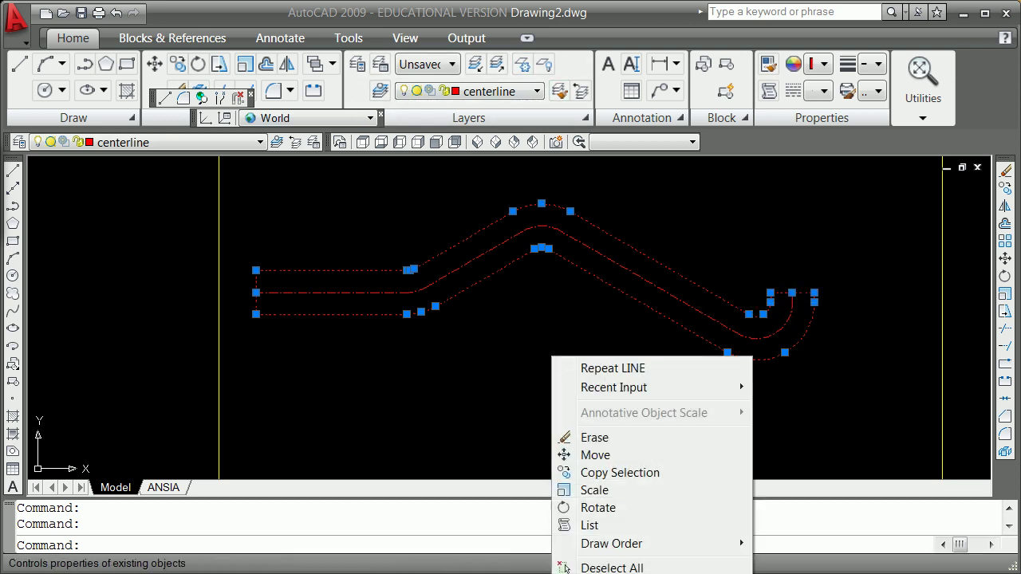
click(607, 573)
click(702, 127)
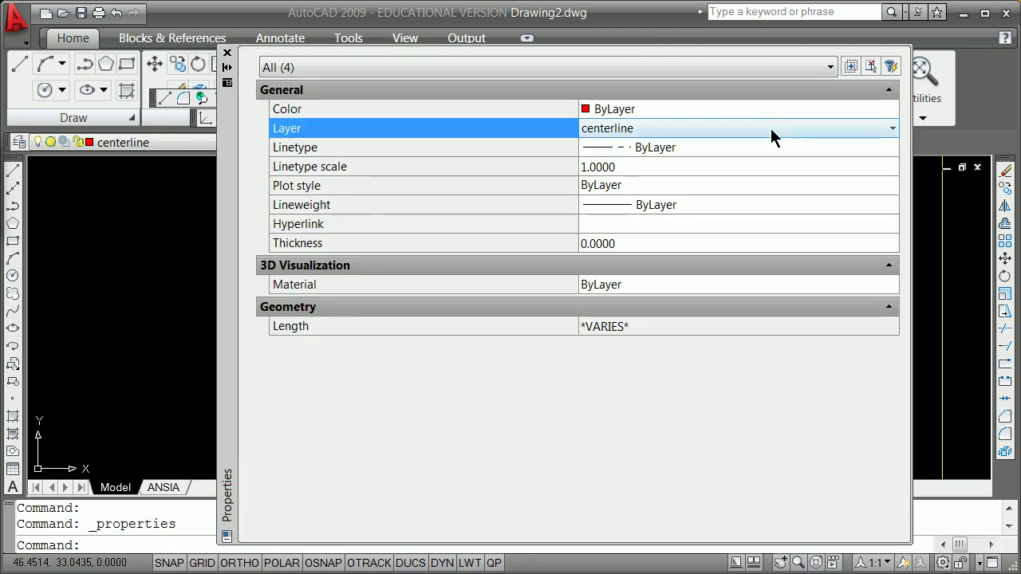
click(890, 130)
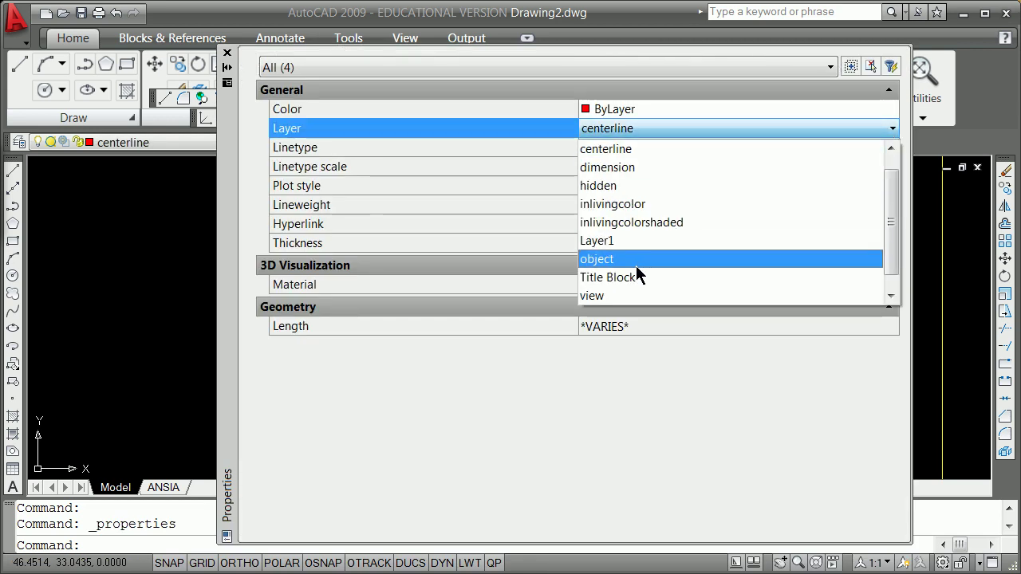
click(629, 260)
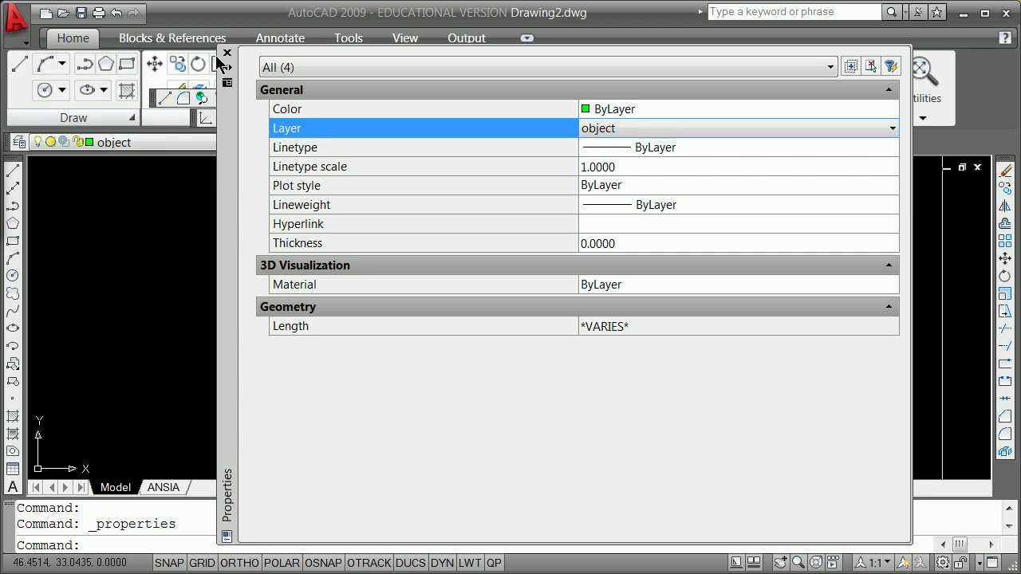
Join the left end line, both offset polylines and the right end line into one closed polyline with PEDIT.
key(Escape)
key(Escape)
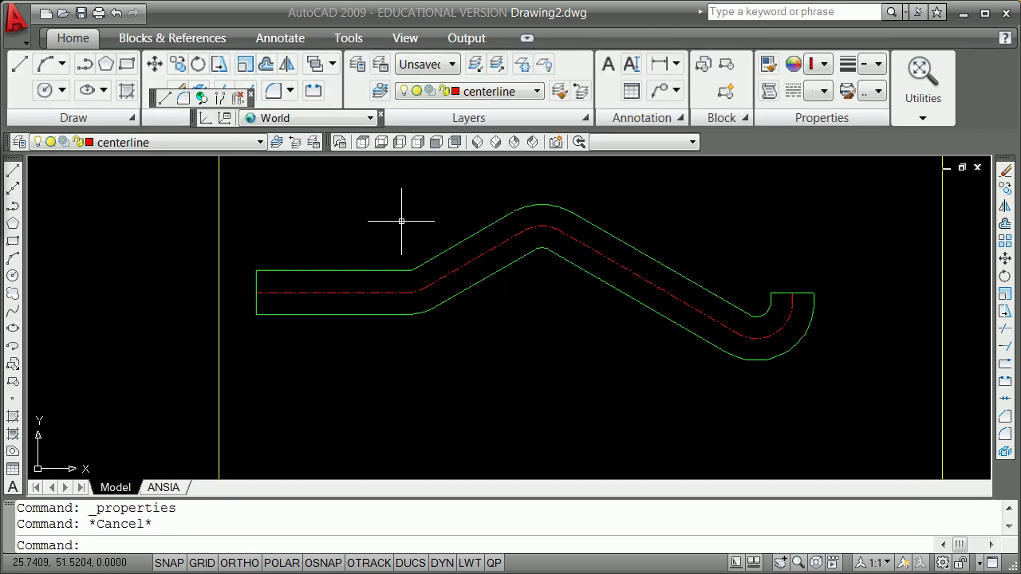
text(pedi)
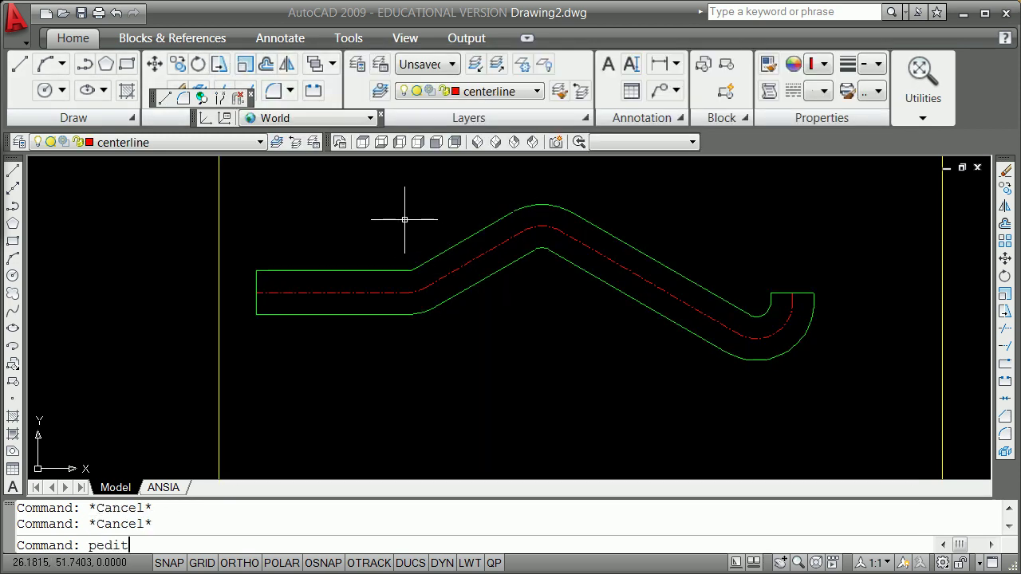
text(t)
key(Return)
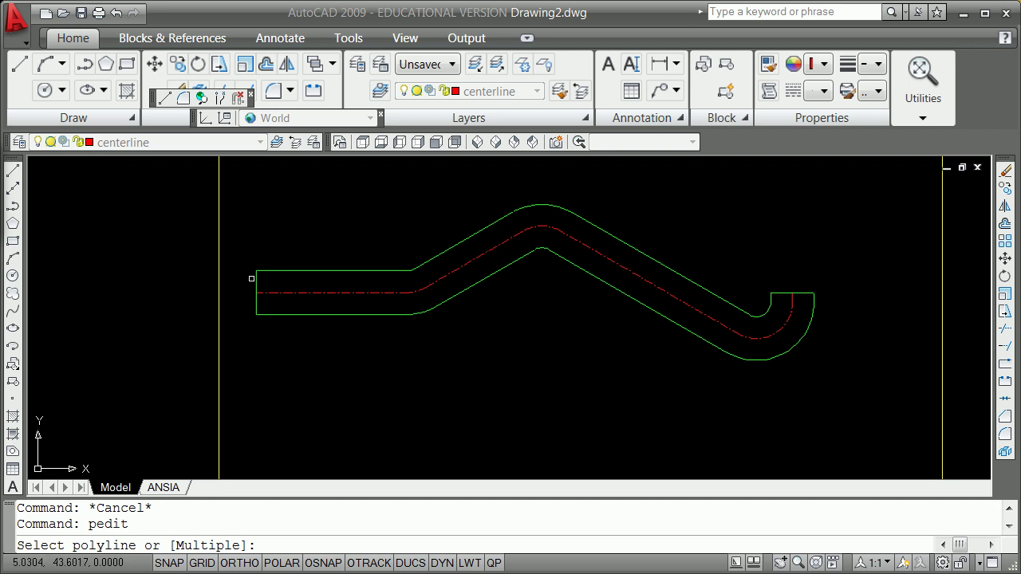
click(255, 283)
key(Return)
text(j)
key(Return)
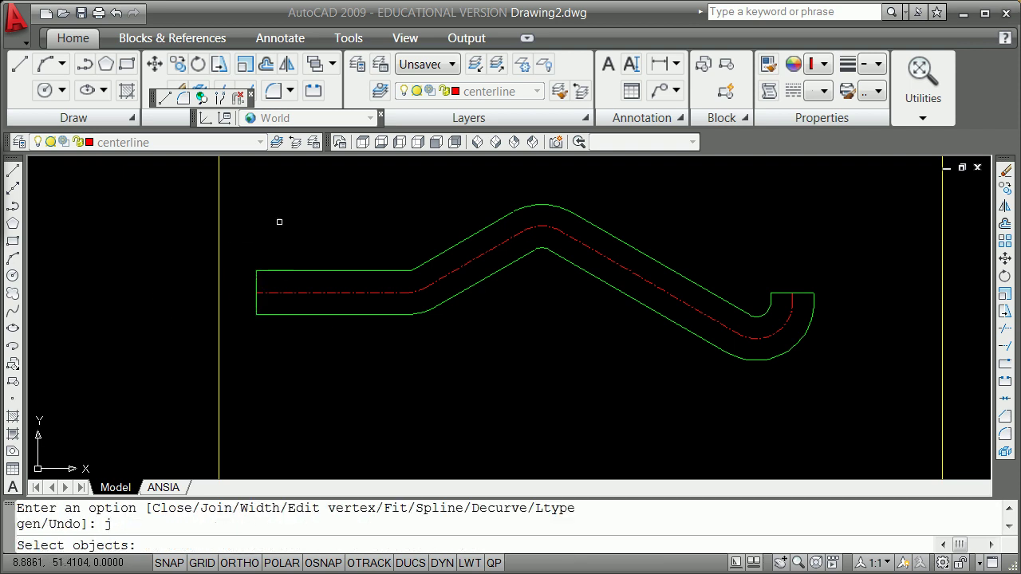
click(258, 273)
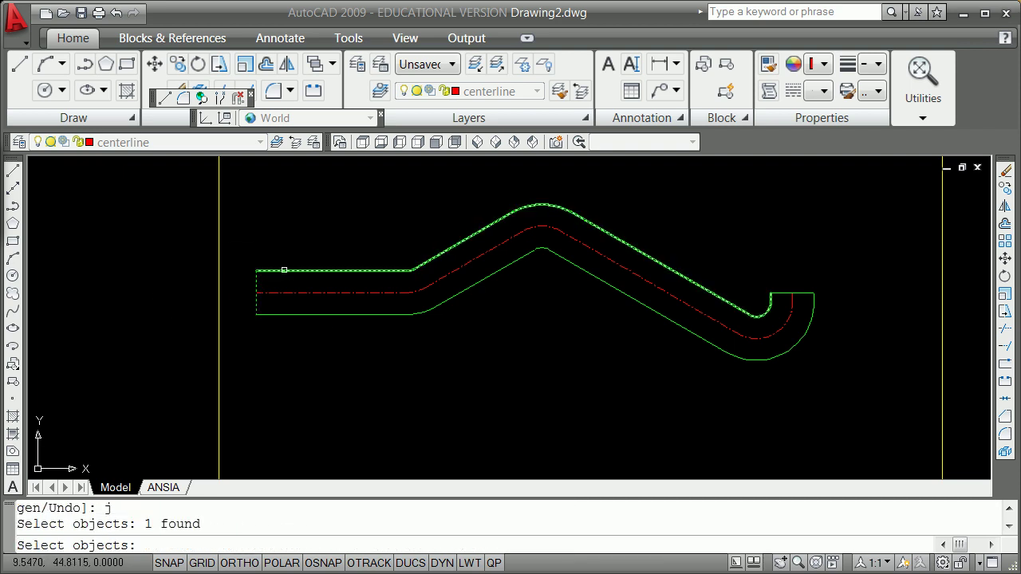
click(662, 317)
click(785, 292)
click(814, 304)
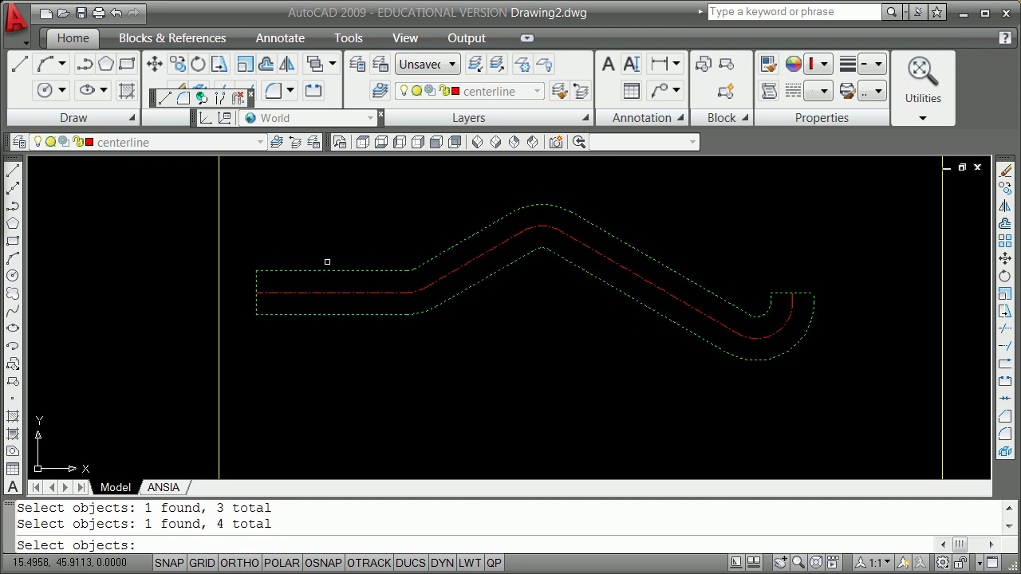
key(Return)
key(Return)
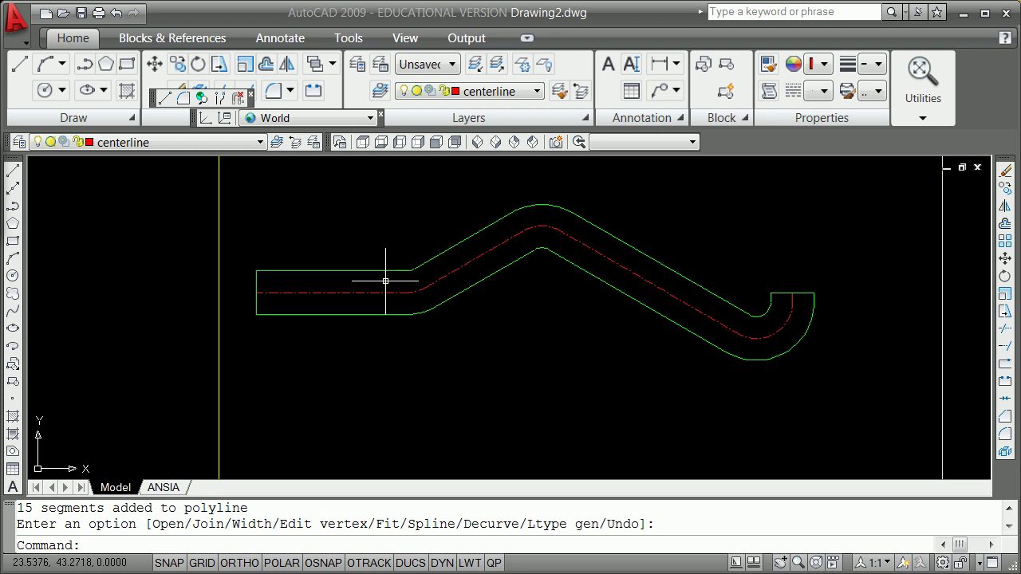
mouse_move(128, 122)
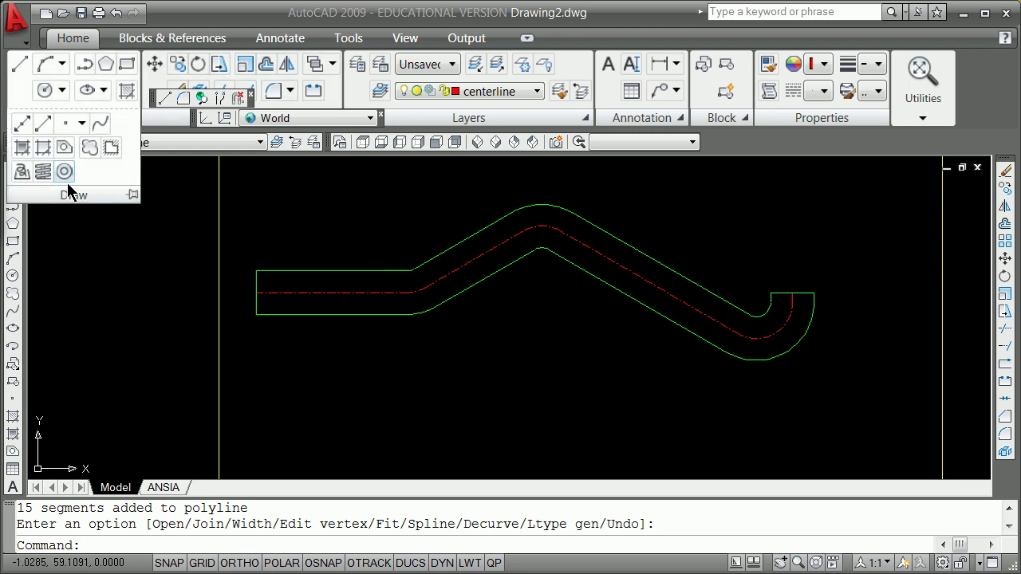
click(83, 122)
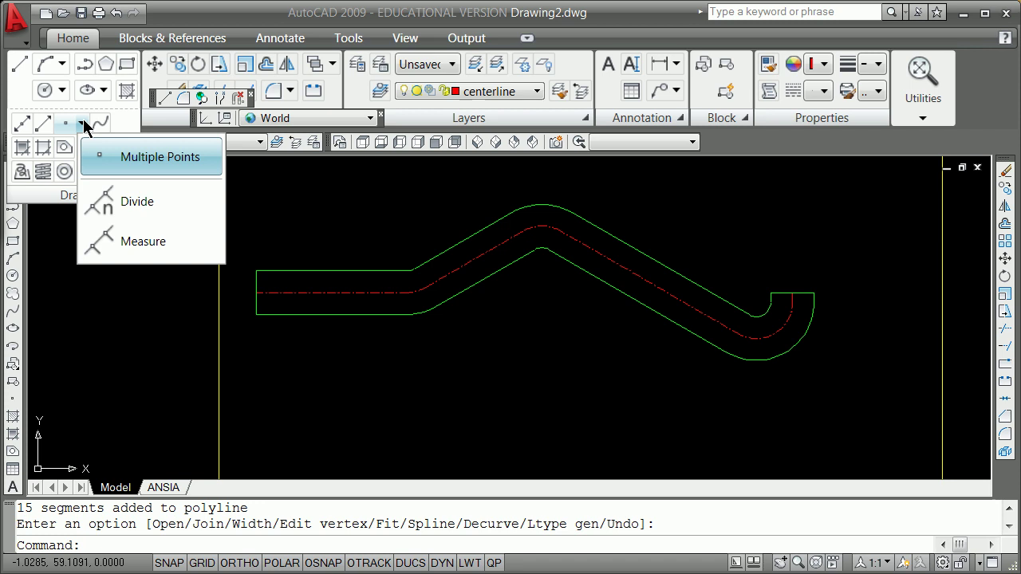
key(Escape)
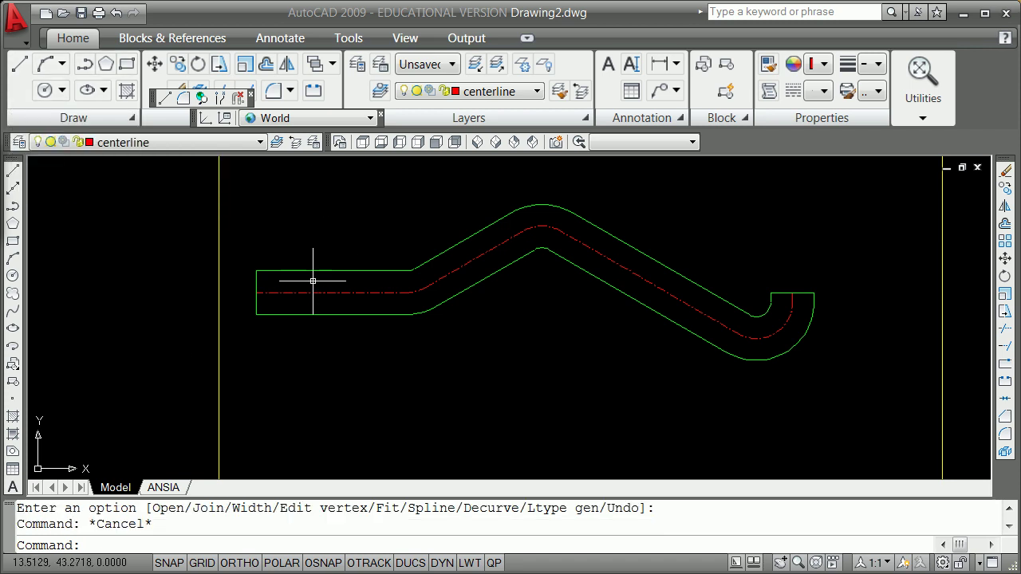
Draw a line from a nearest point on the lower edge of the straight left section perpendicular to its upper edge.
click(12, 172)
shift+right_click(263, 236)
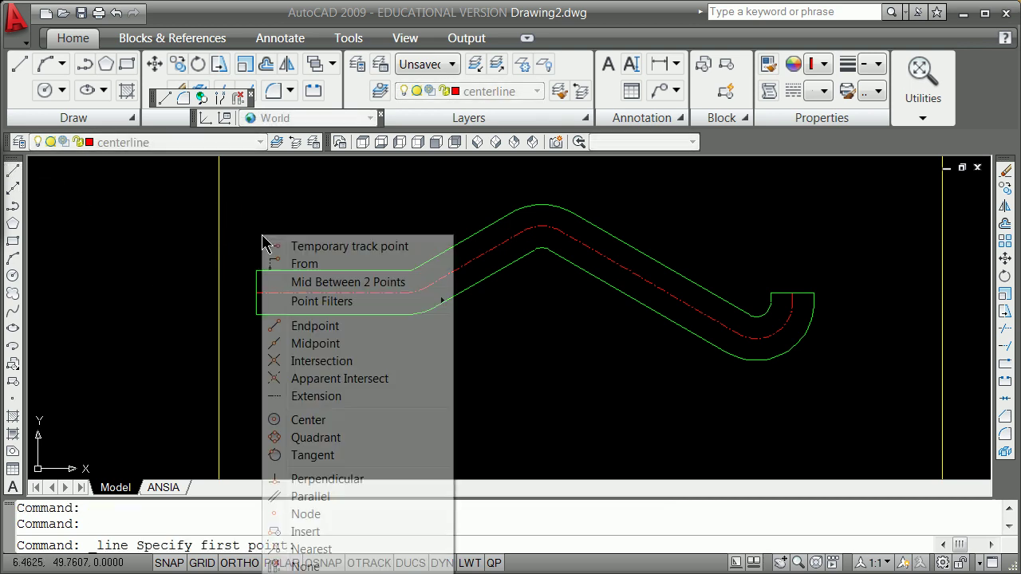
click(334, 551)
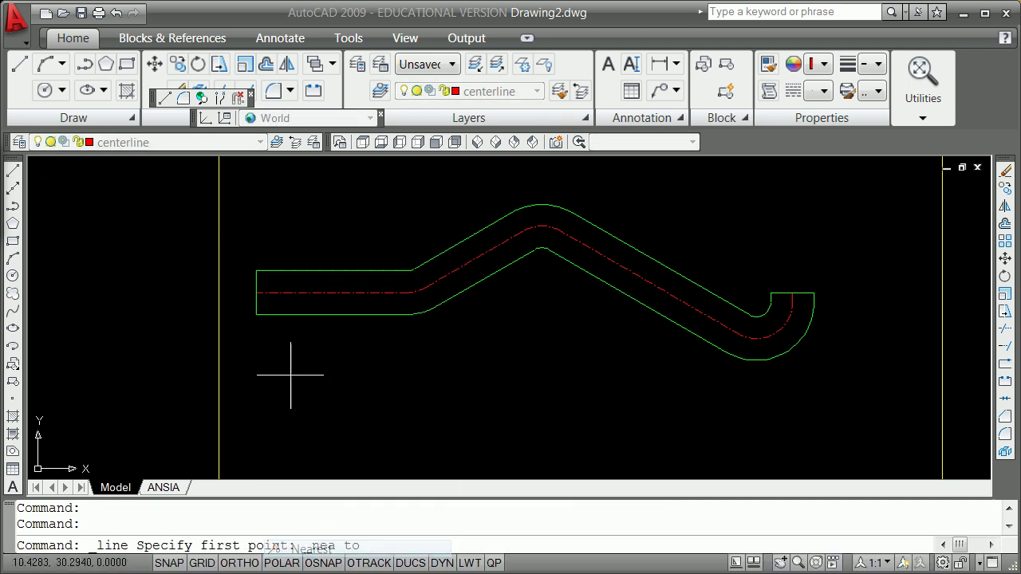
click(312, 314)
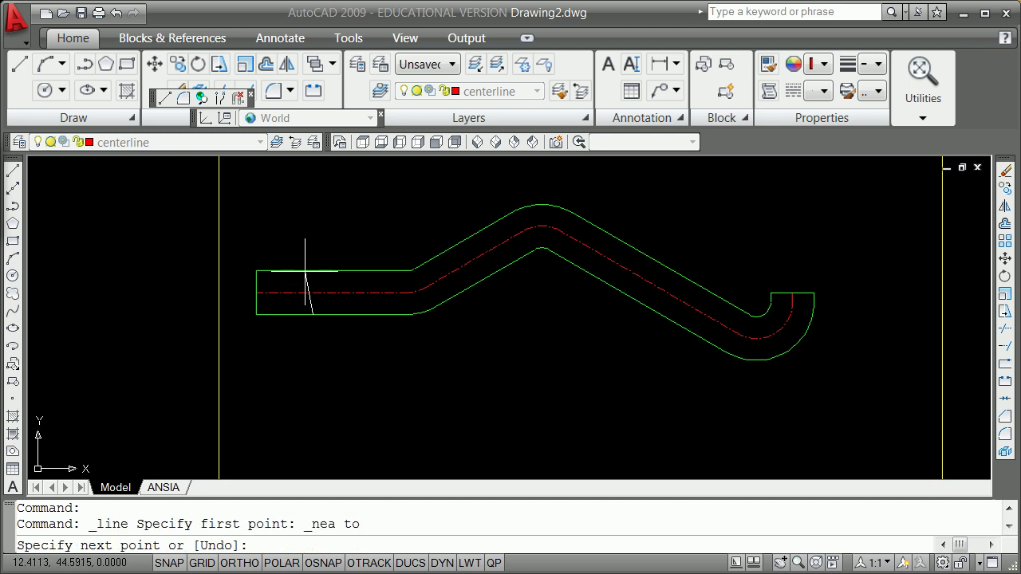
text(perp)
key(Return)
click(312, 272)
key(Return)
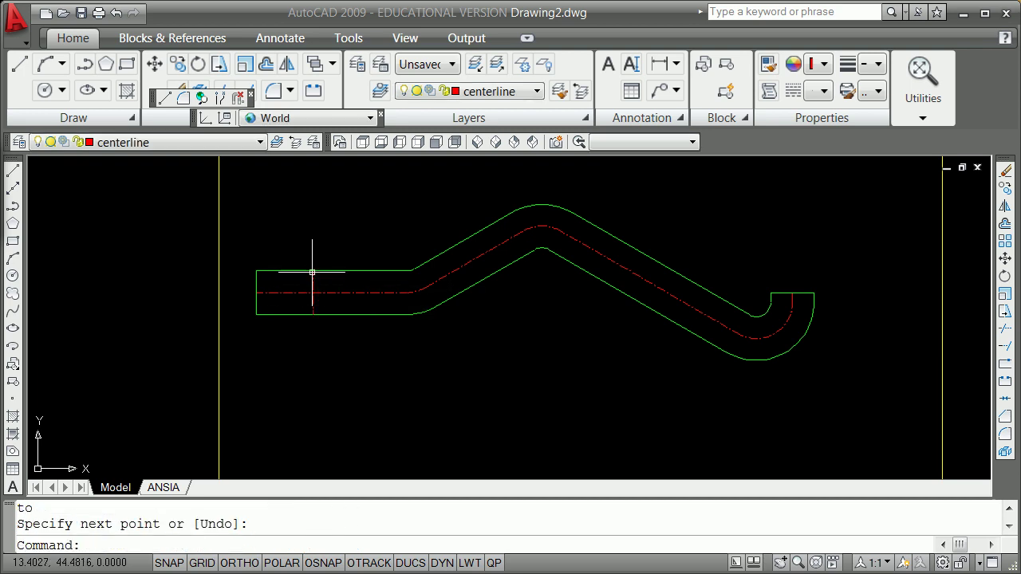
List the properties of the last drawn line to check the width across the outline.
text(list)
key(Return)
text(la)
key(Return)
key(Return)
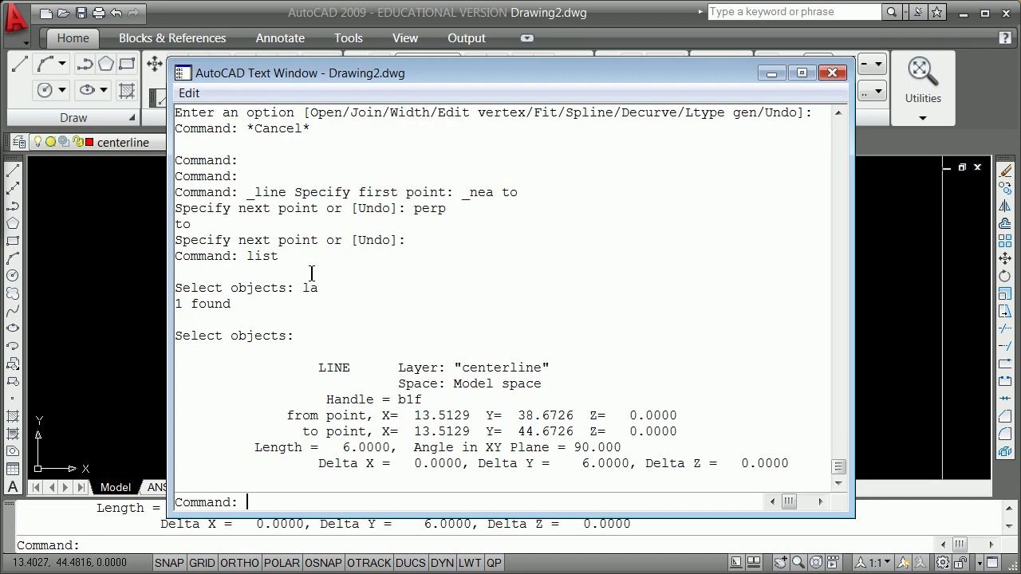
key(F2)
Erase the perpendicular check line across the straight left section.
text(e)
key(Return)
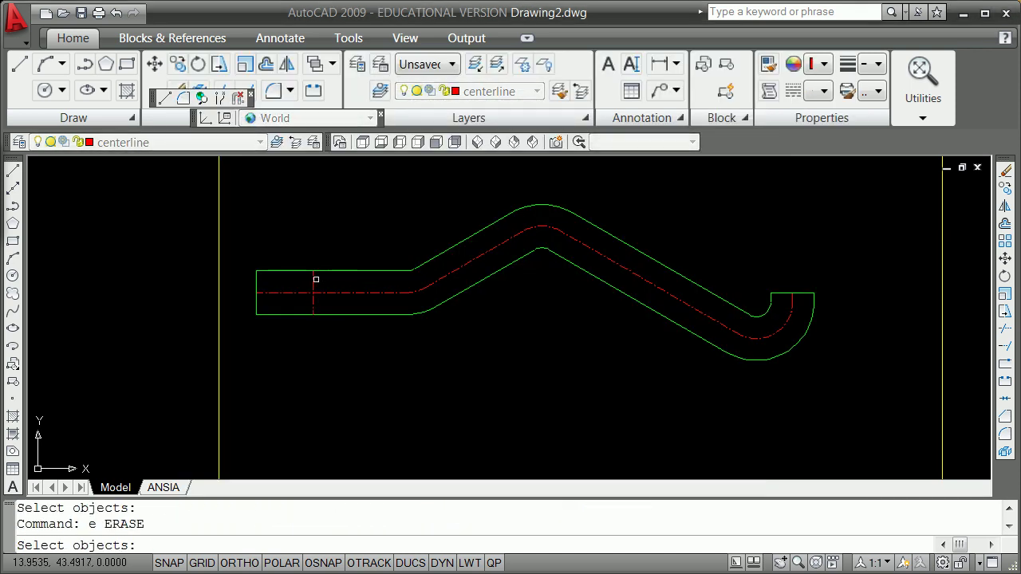
click(312, 279)
key(Return)
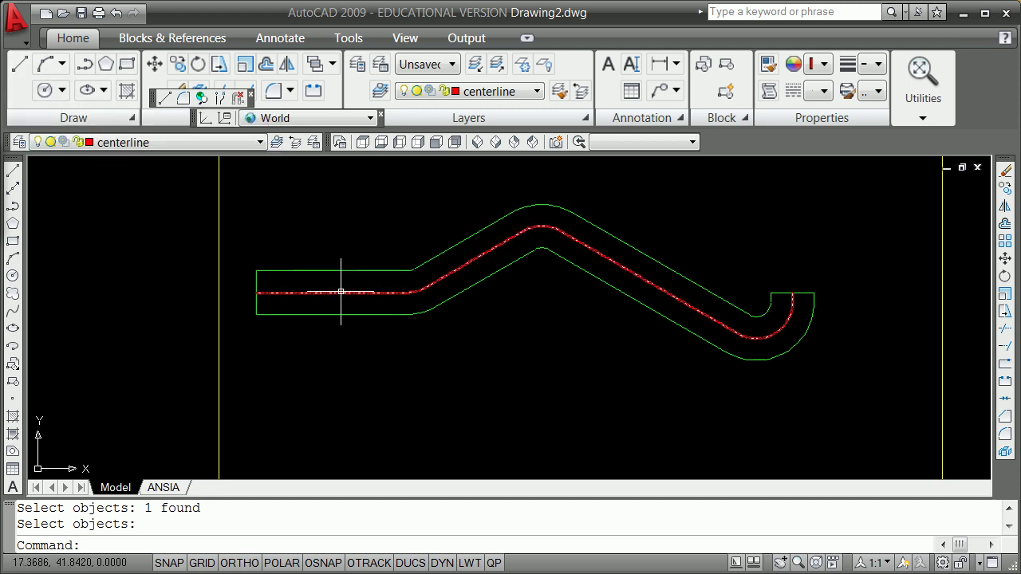
click(62, 90)
click(299, 168)
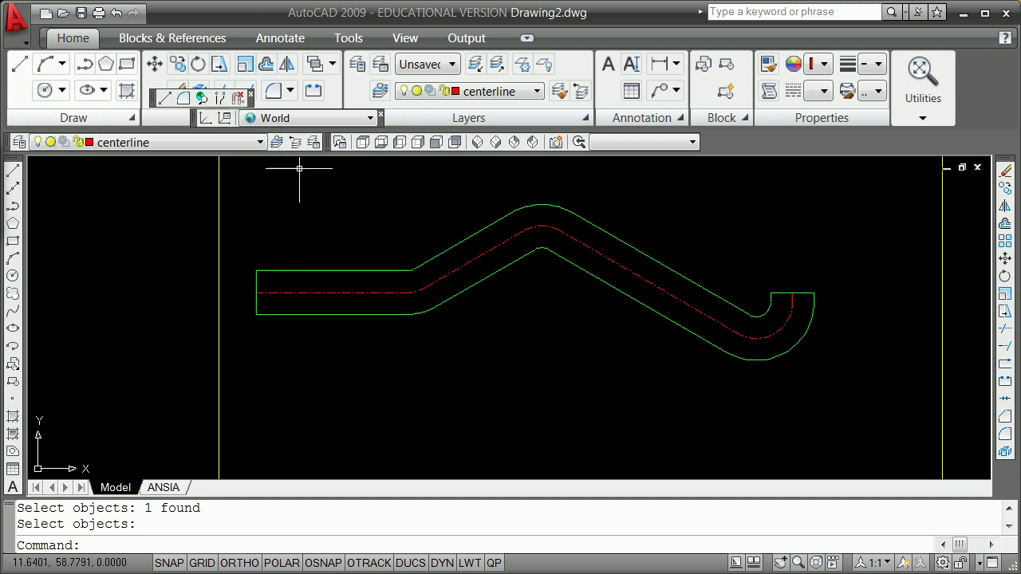
click(325, 157)
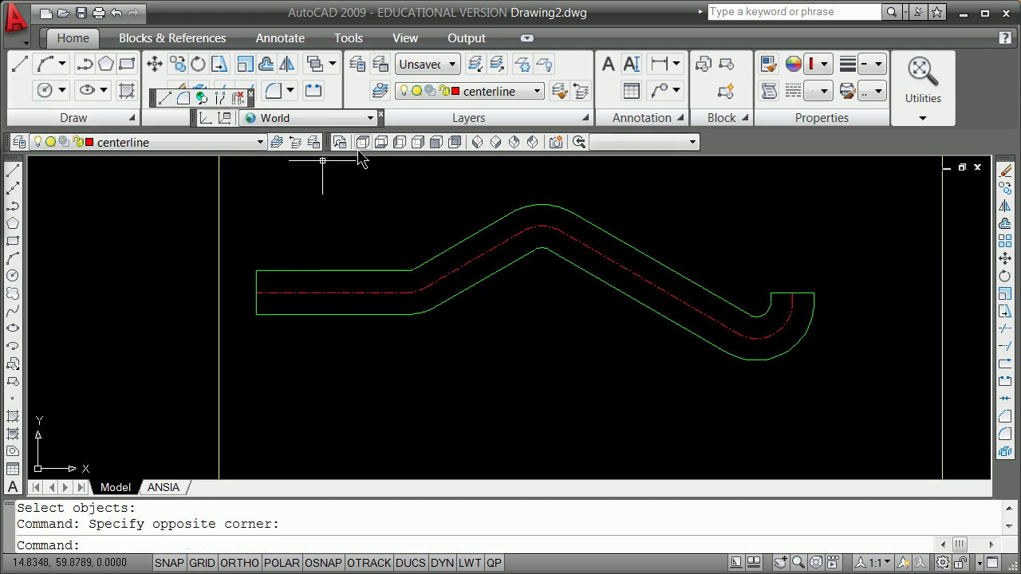
Make layer 0 current and draw a circle with a diameter of 4 in the empty area below the bent outline.
click(537, 90)
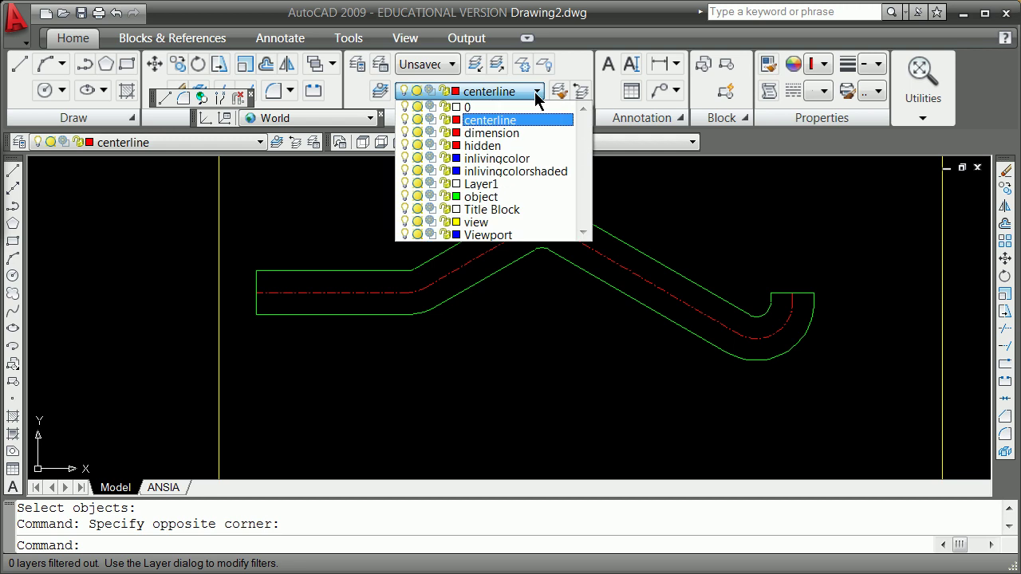
click(466, 104)
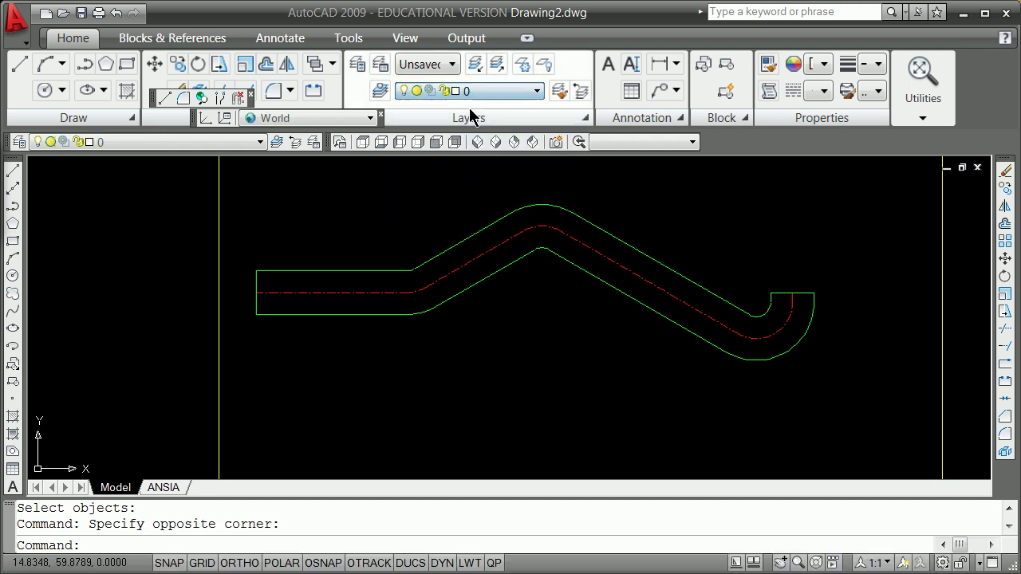
click(62, 91)
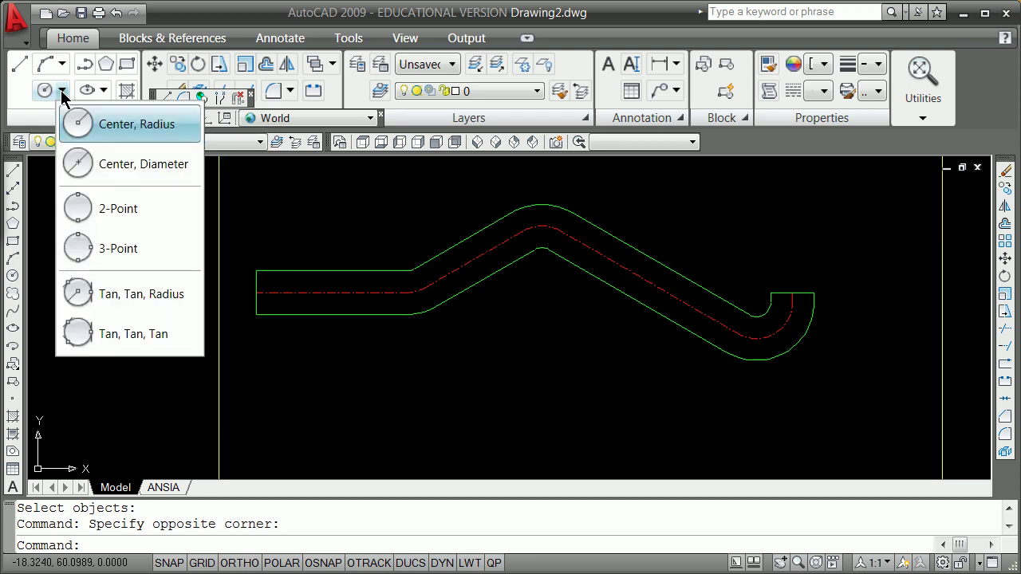
click(79, 164)
click(474, 366)
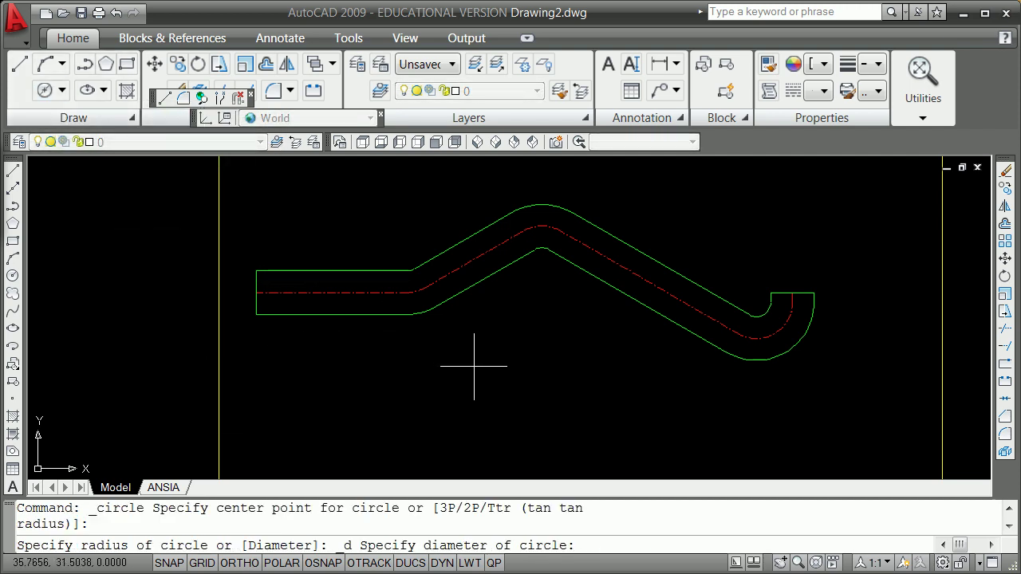
text(4)
key(Return)
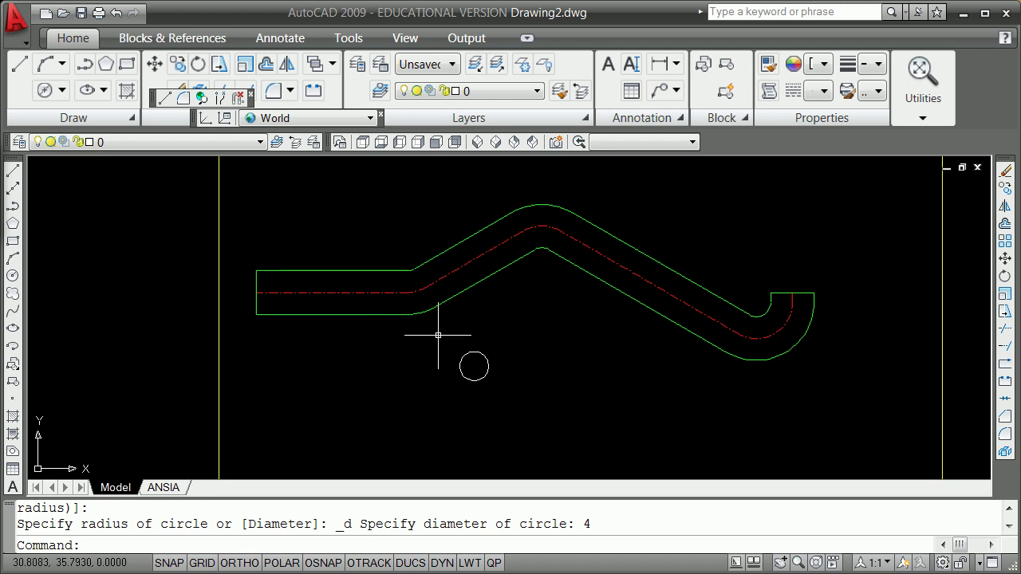
key(Return)
key(Escape)
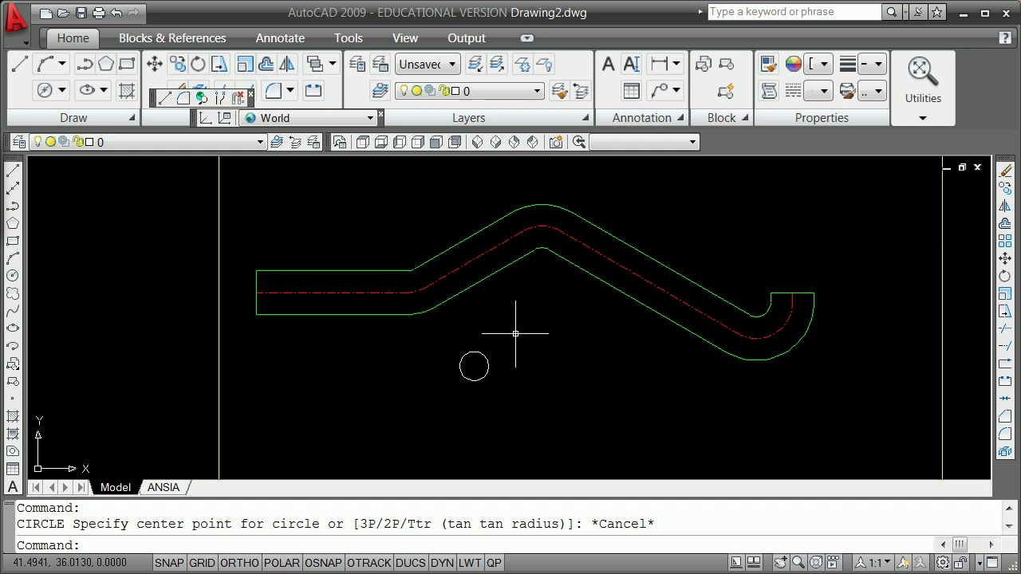
Define a block named hole from the circle, with the circle's center as its insertion base point.
text(-b)
key(Return)
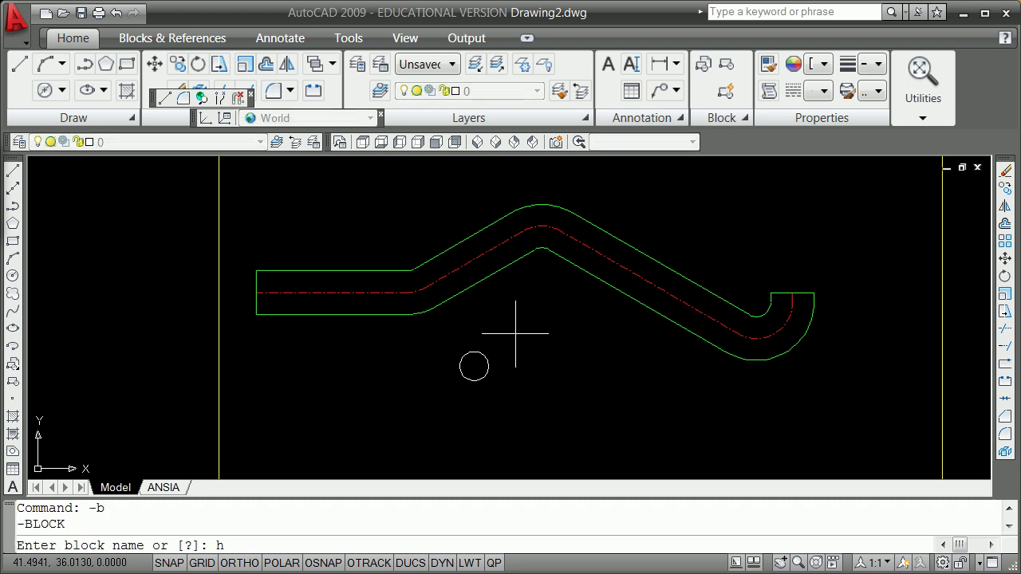
text(hote)
key(BackSpace)
key(BackSpace)
text(le)
key(Return)
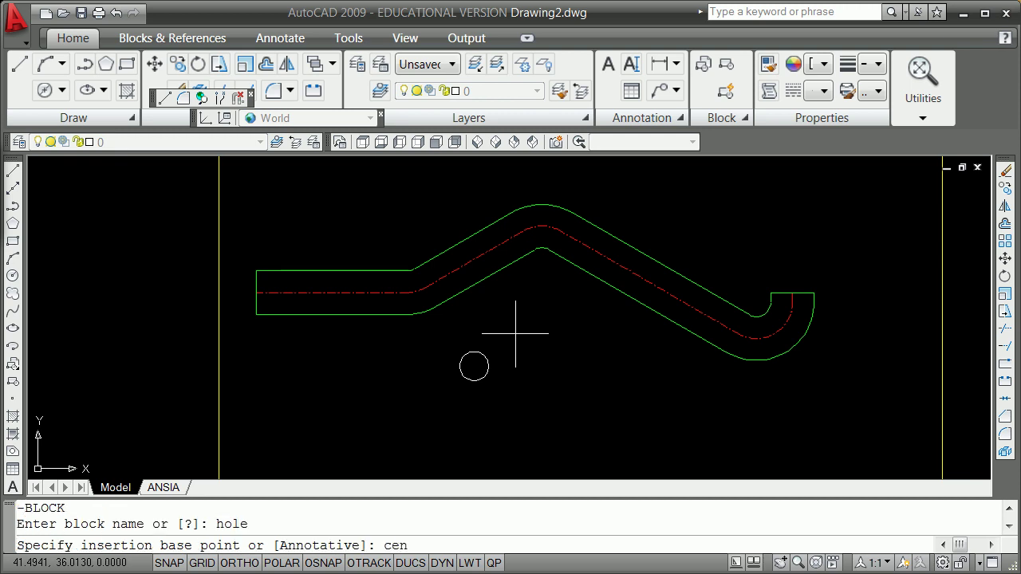
text(cen)
key(Return)
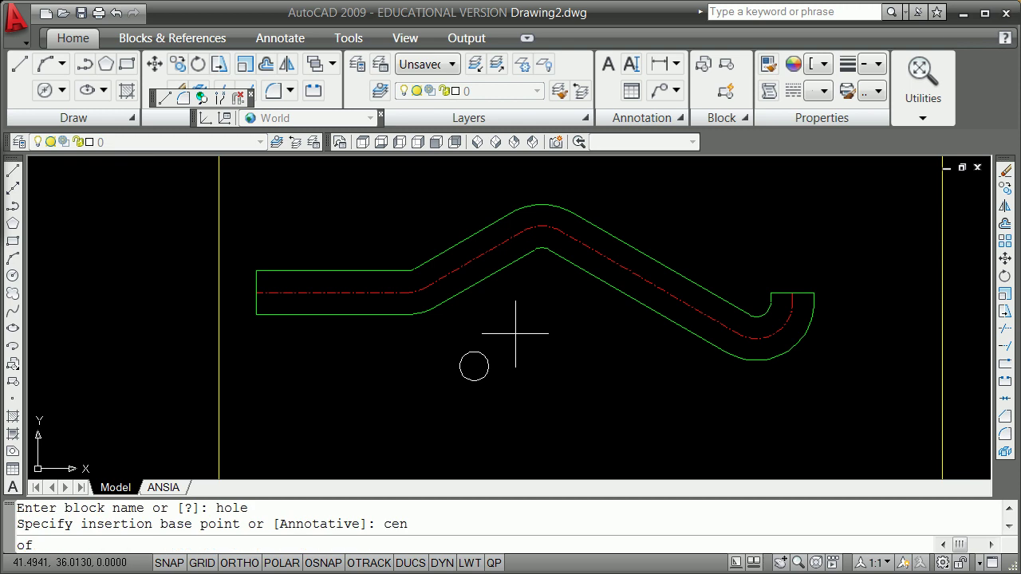
click(482, 369)
click(474, 350)
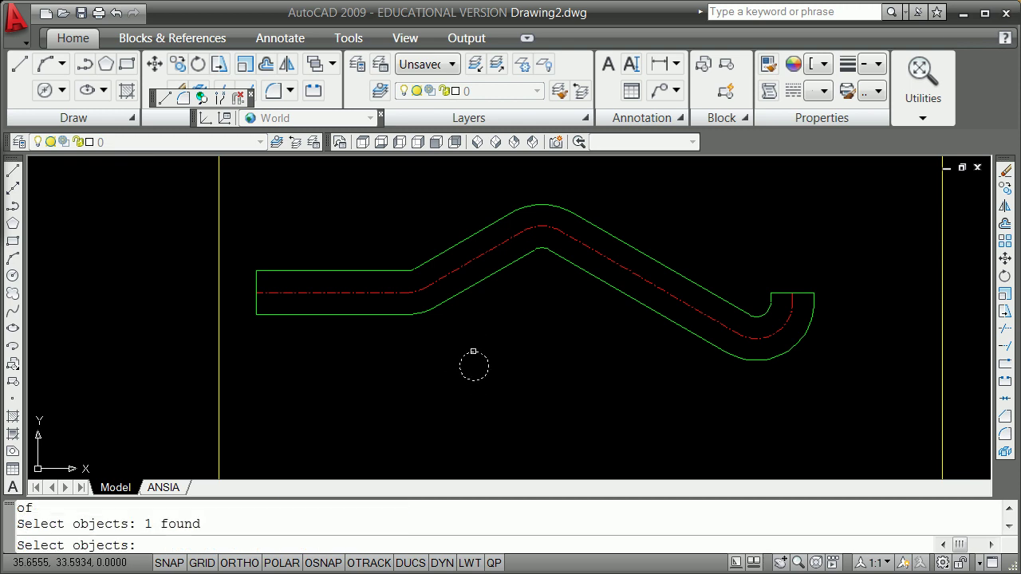
key(Return)
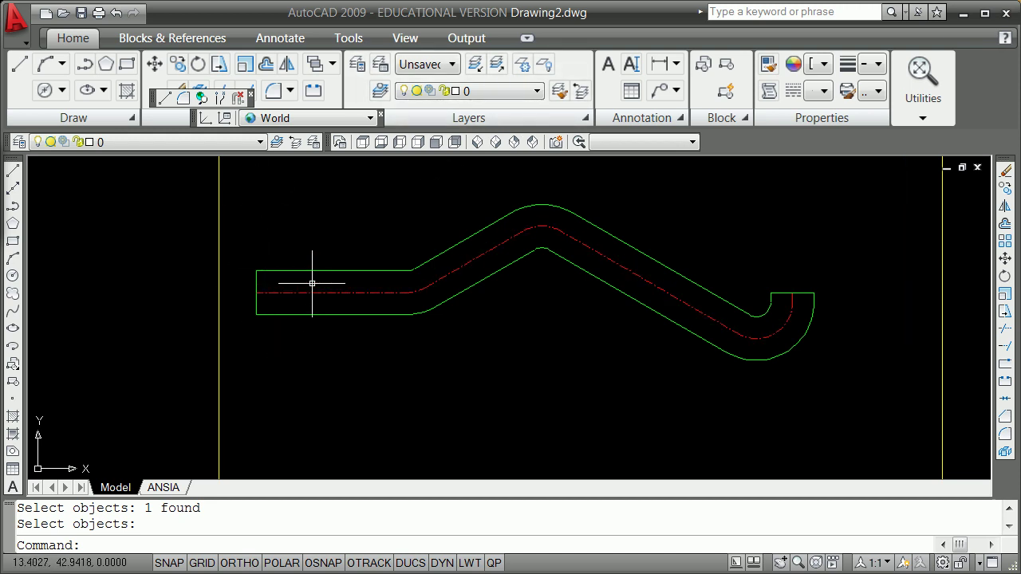
Create a new layer named holes based on the object layer and set its color to blue.
click(18, 144)
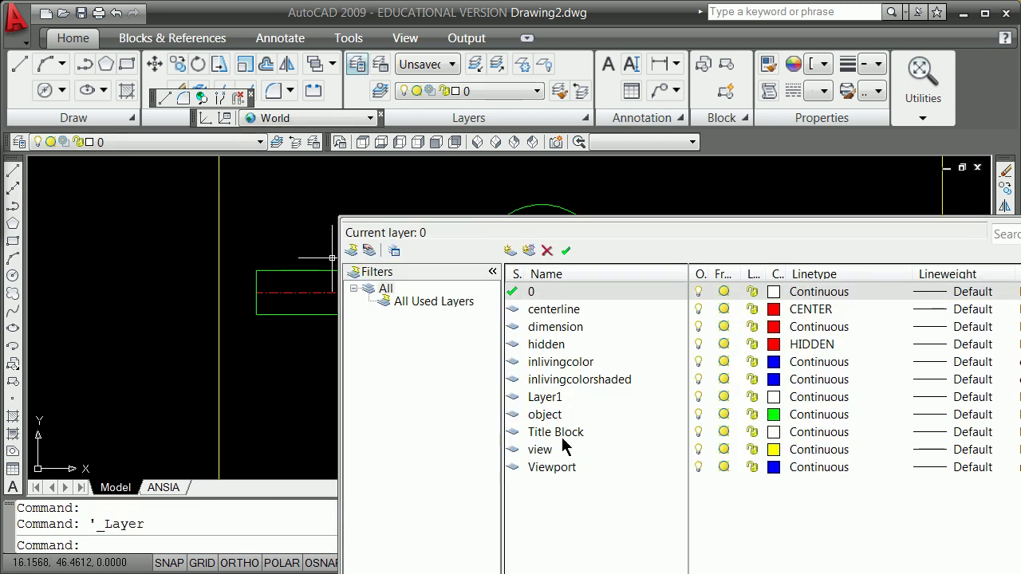
click(555, 416)
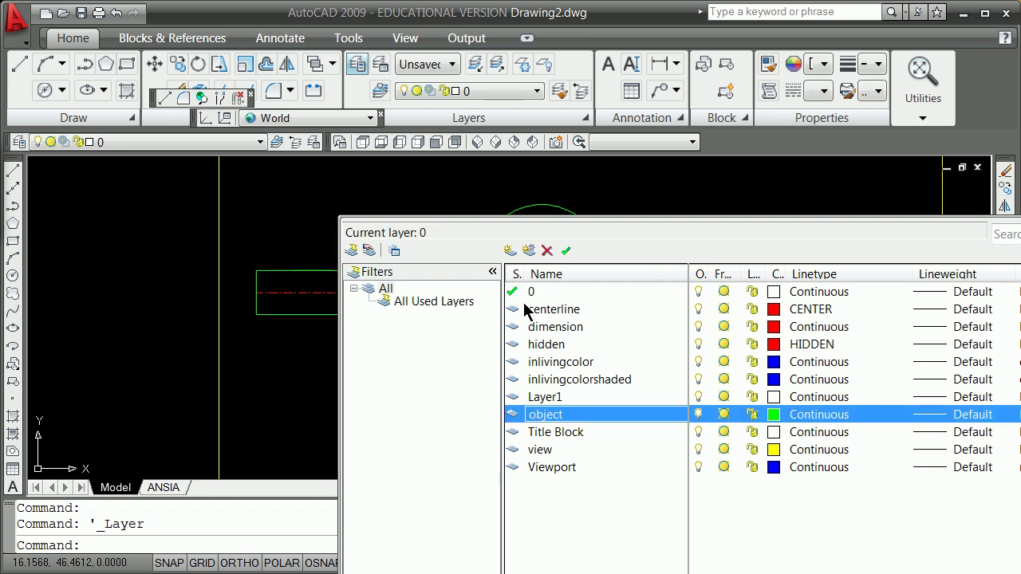
click(510, 251)
text(h)
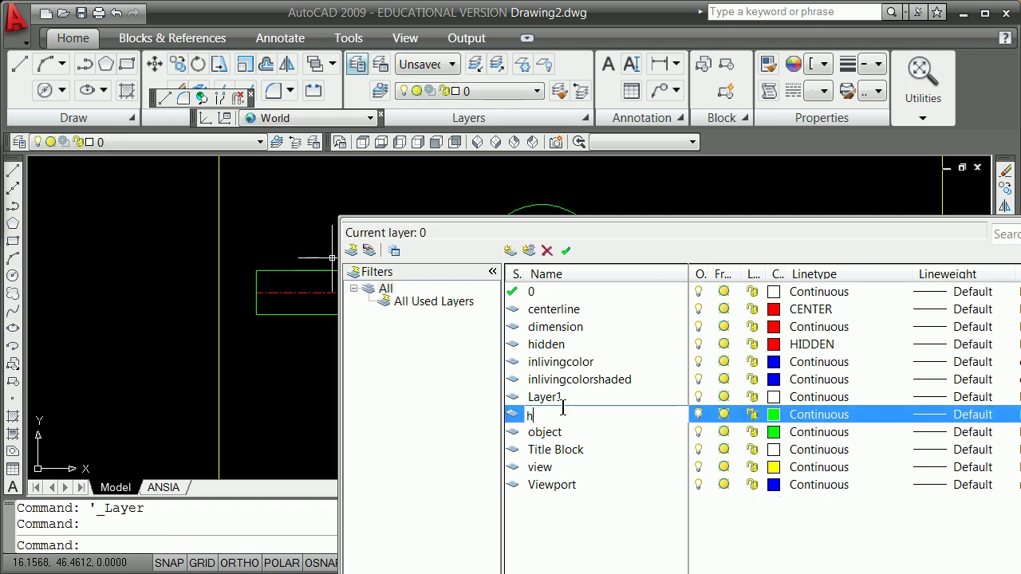
text(oles)
click(773, 417)
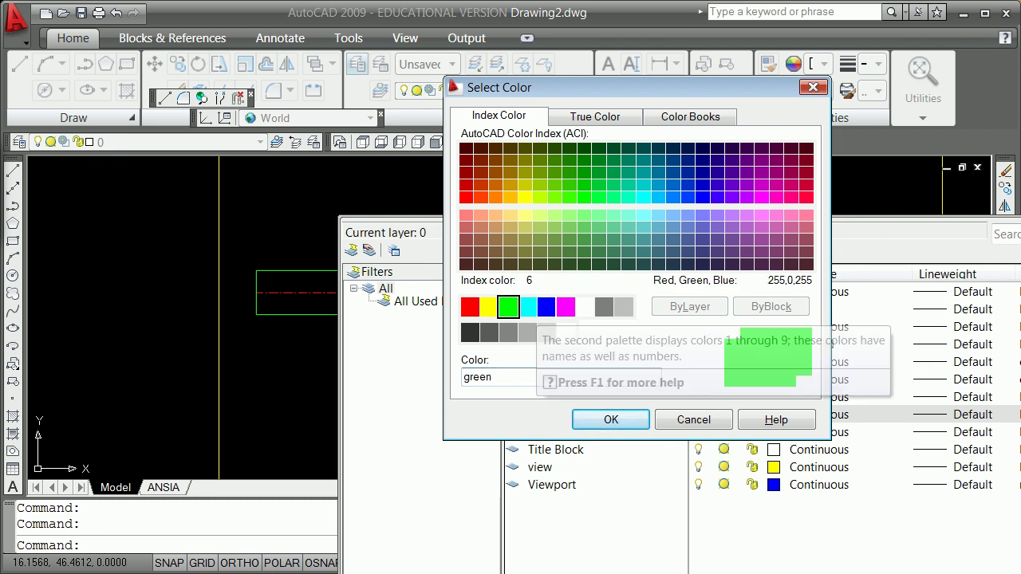
click(566, 306)
click(545, 306)
click(611, 420)
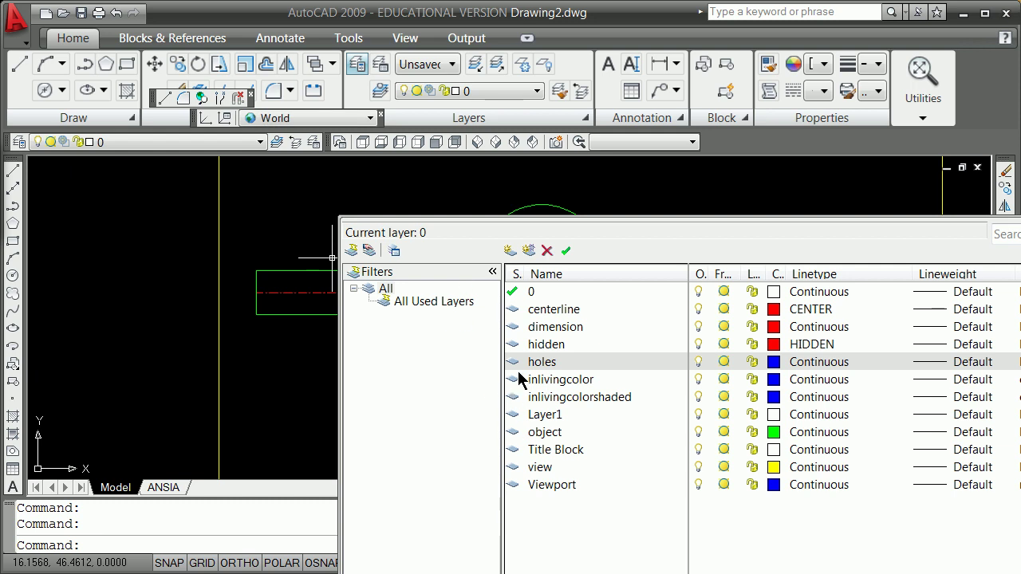
Make the holes layer current.
double_click(515, 363)
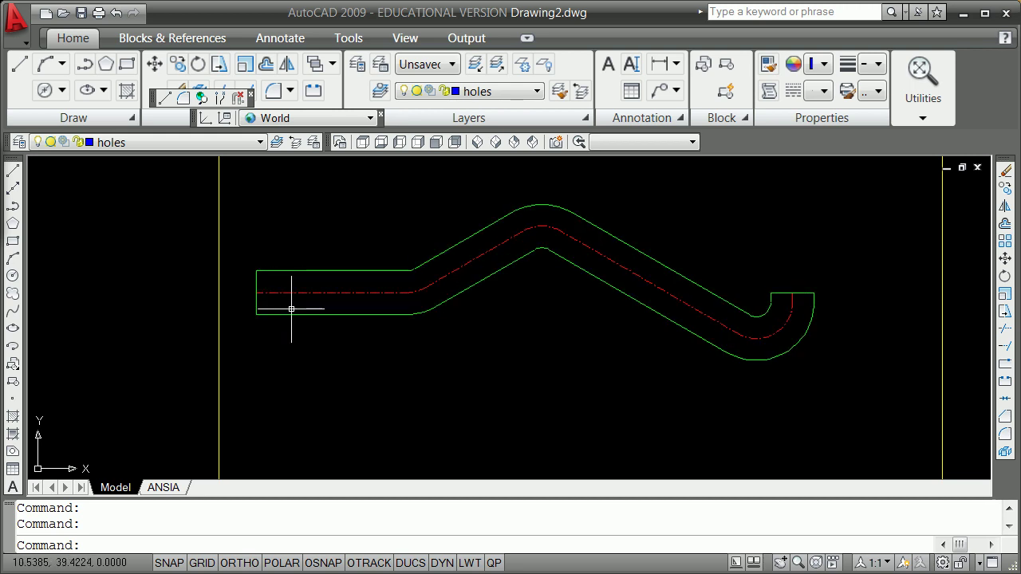
Insert the hole block at the left endpoint of the centerline, at scale 1 and rotation angle 0.
key(Return)
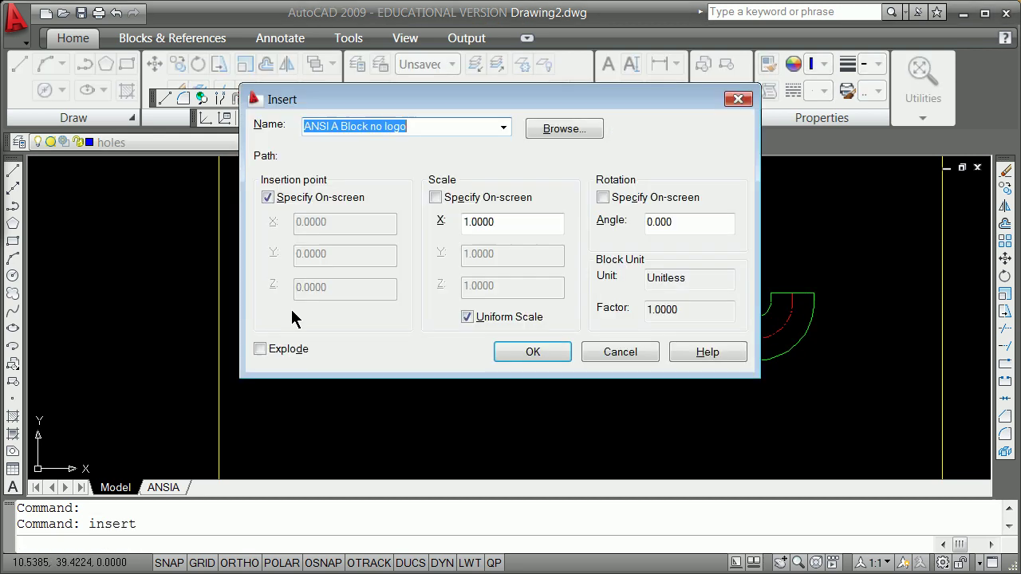
click(504, 129)
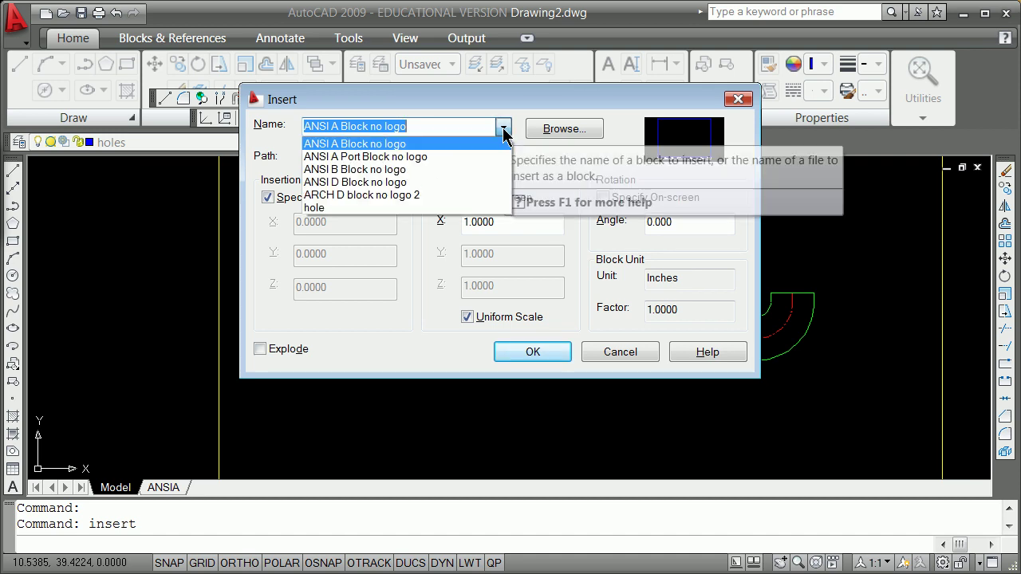
click(371, 209)
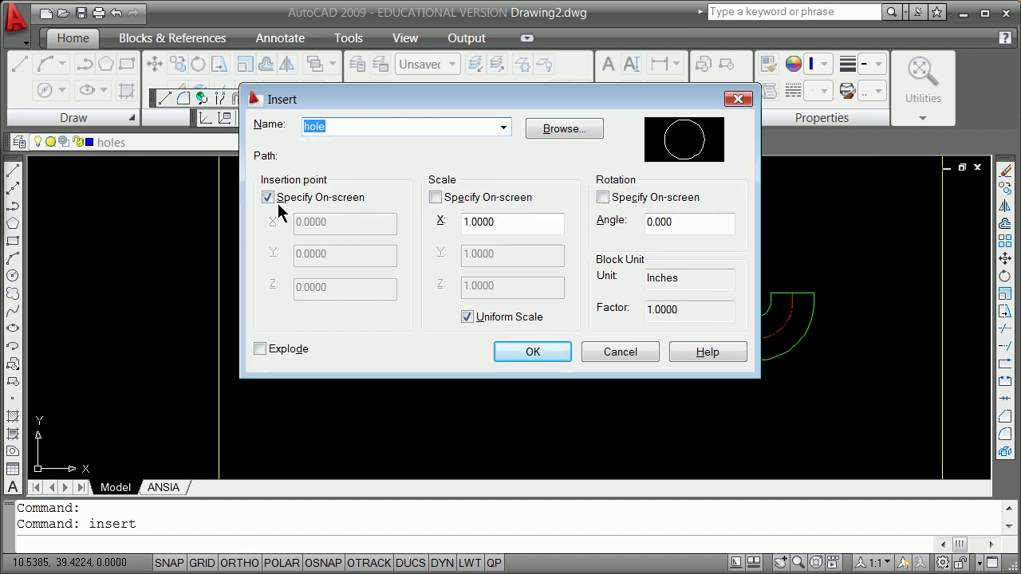
click(541, 361)
shift+right_click(301, 364)
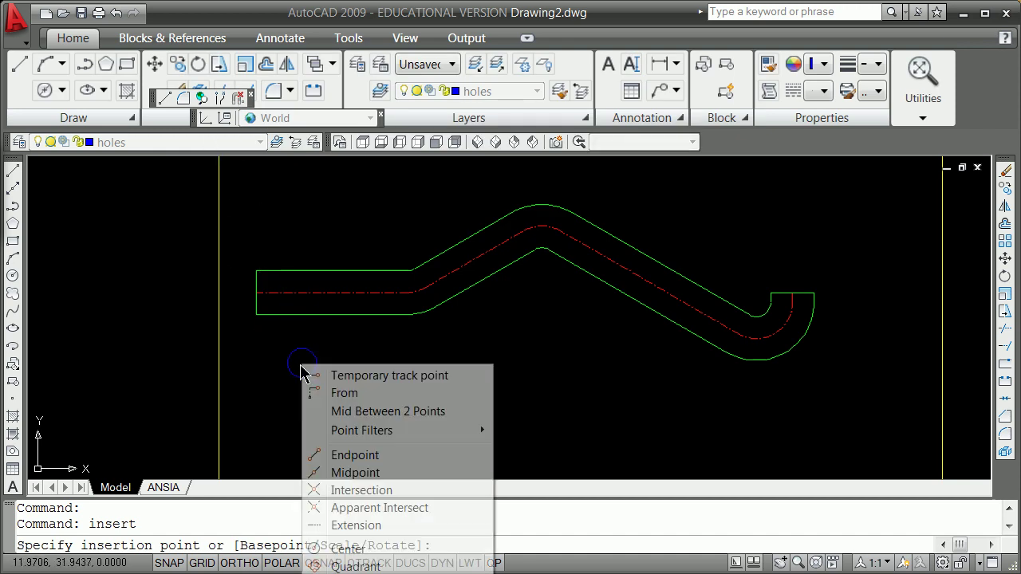
click(378, 455)
click(256, 293)
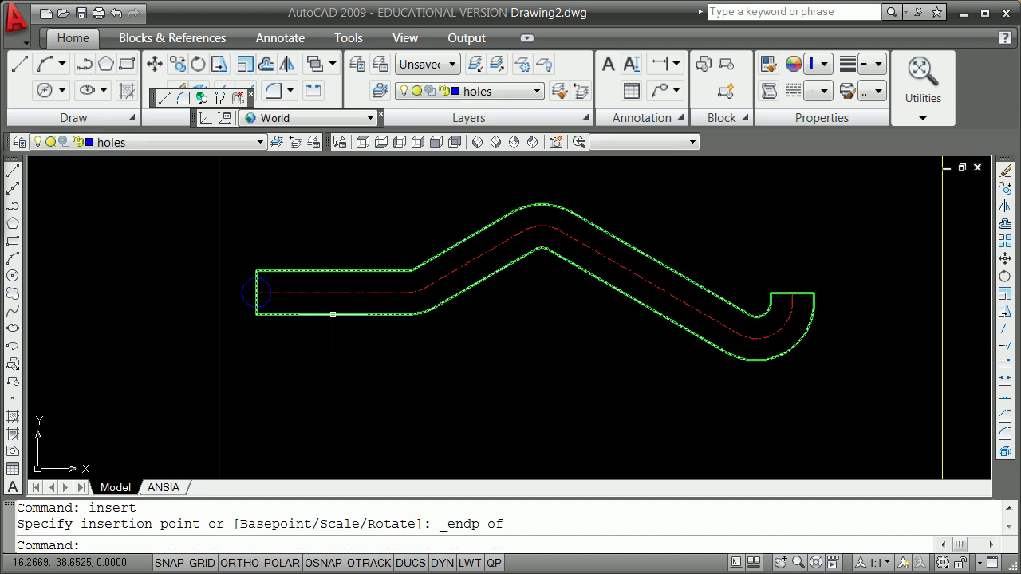
Erase the hole block inserted at the left end of the centerline.
key(Escape)
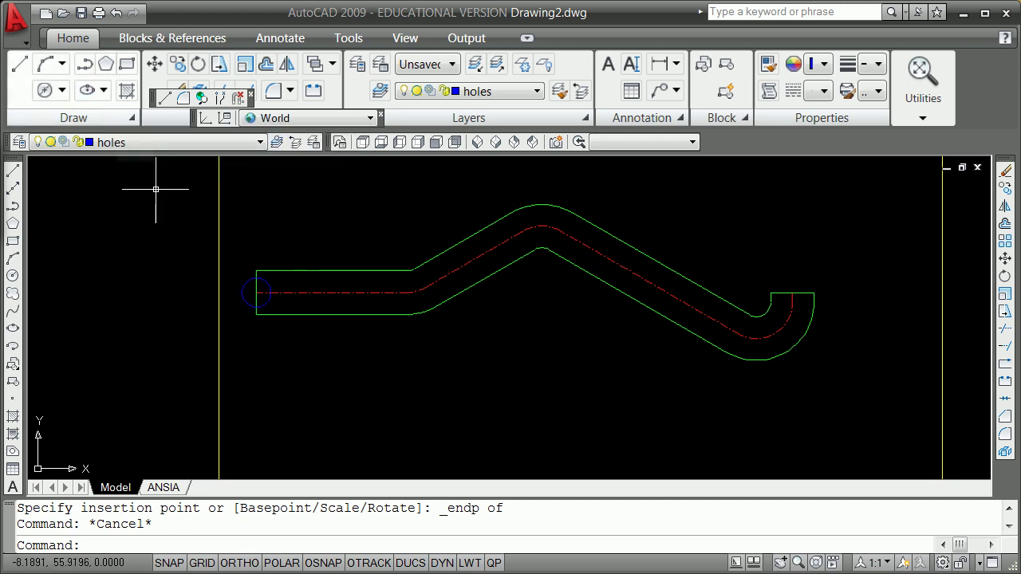
click(241, 280)
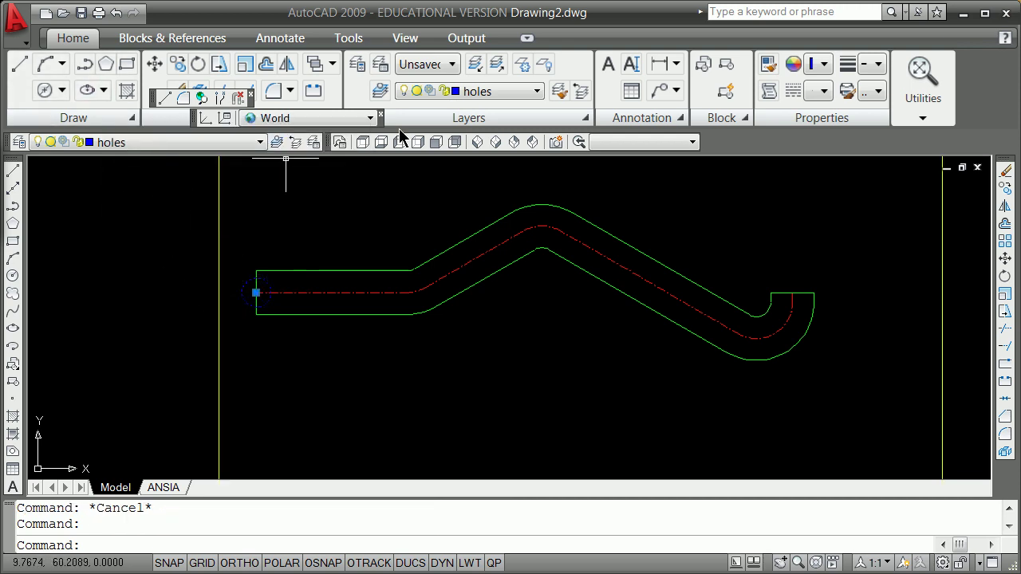
text(e)
key(Return)
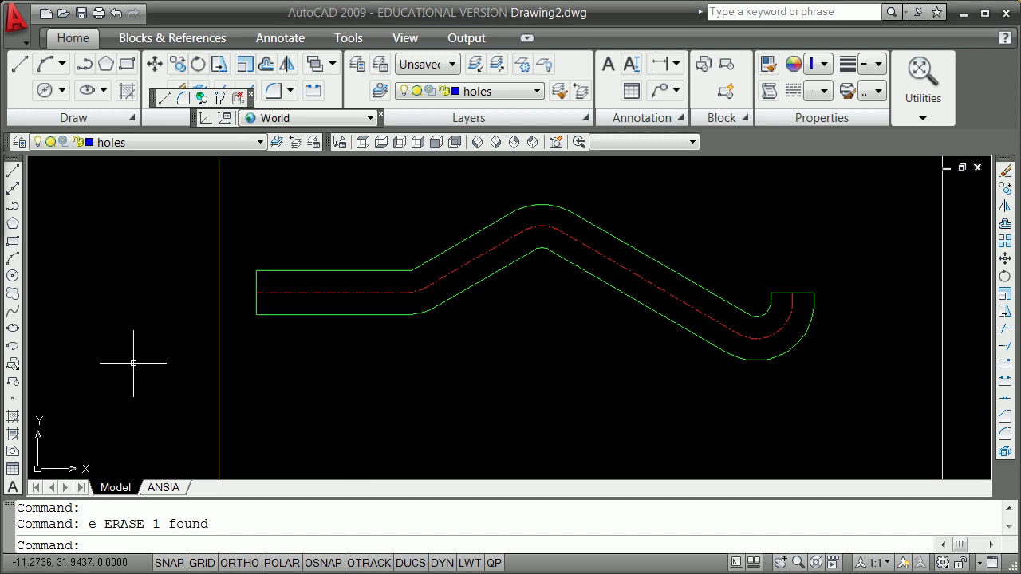
Try to place marks along the centerline with the Measure command, using a segment length of 60.
click(133, 119)
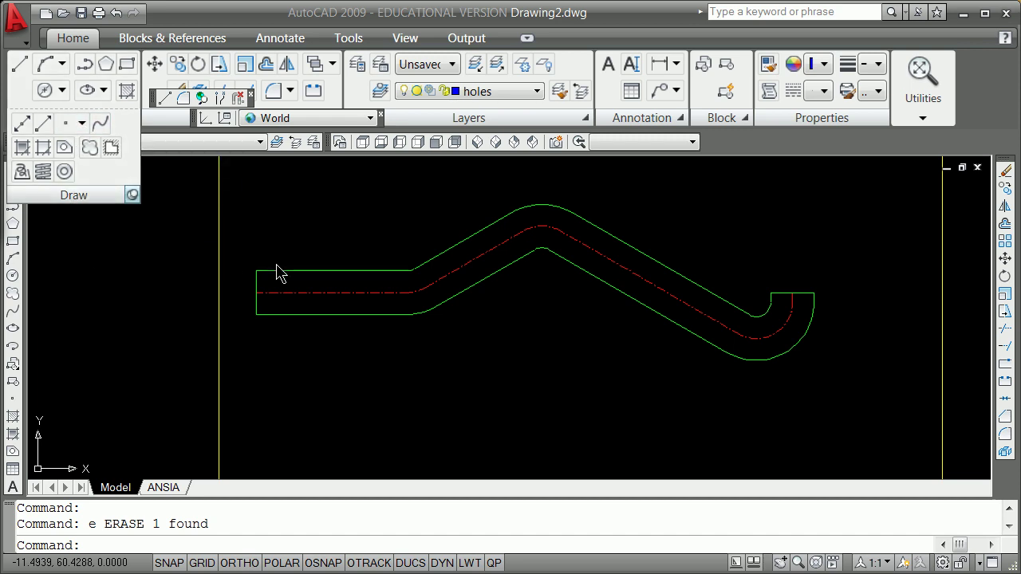
click(82, 124)
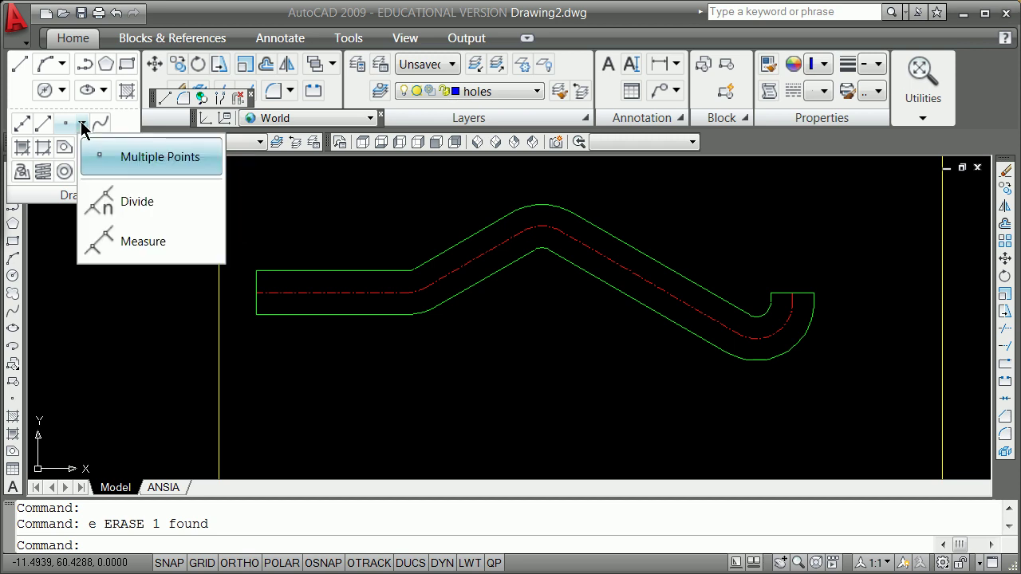
click(132, 236)
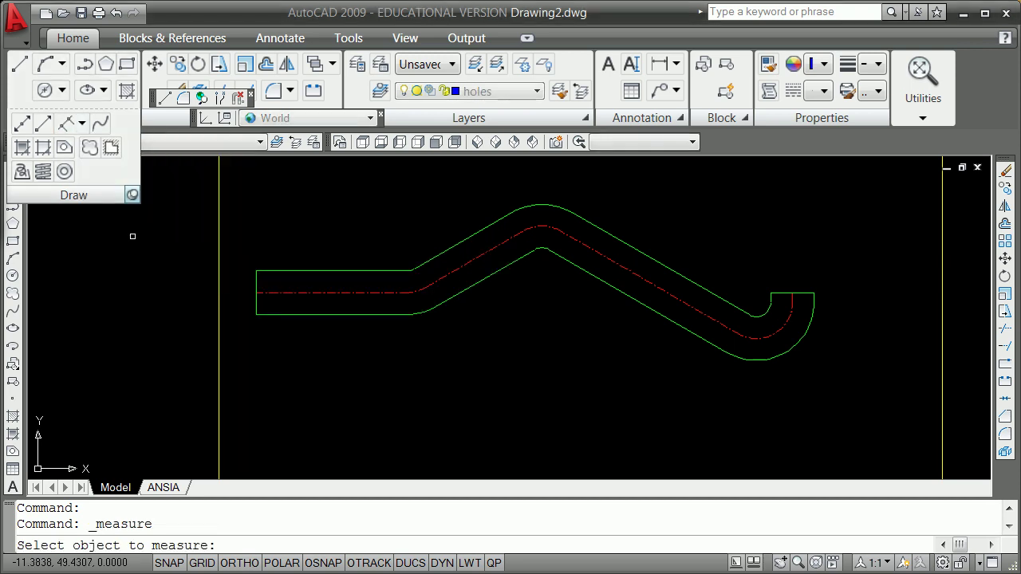
click(287, 293)
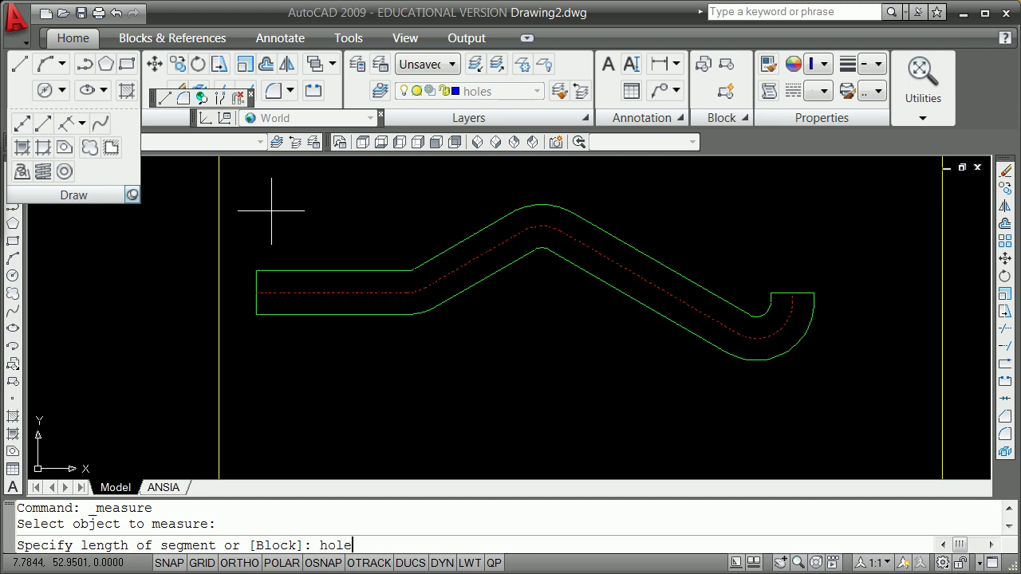
text(hole)
key(Return)
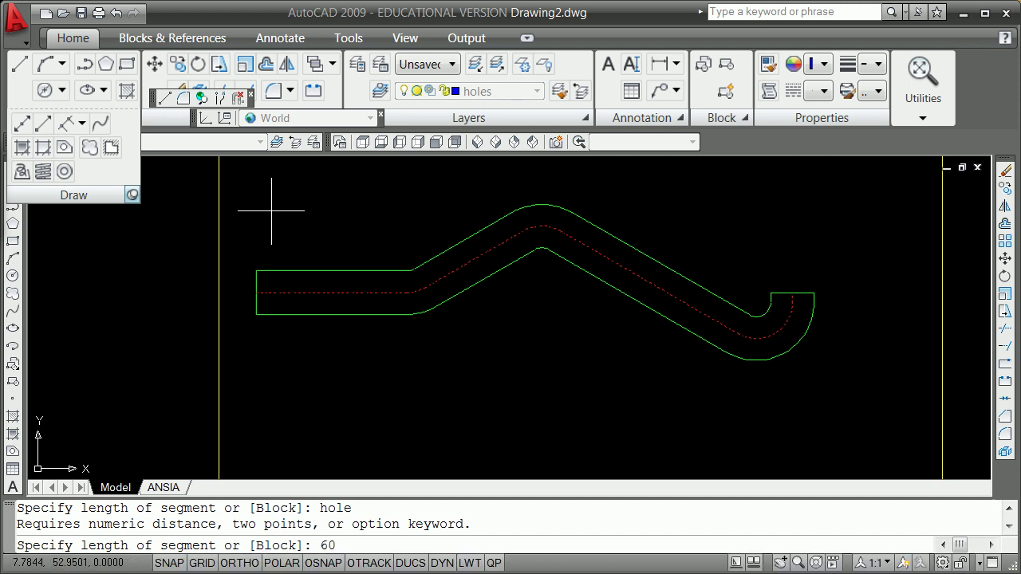
text(60)
key(Return)
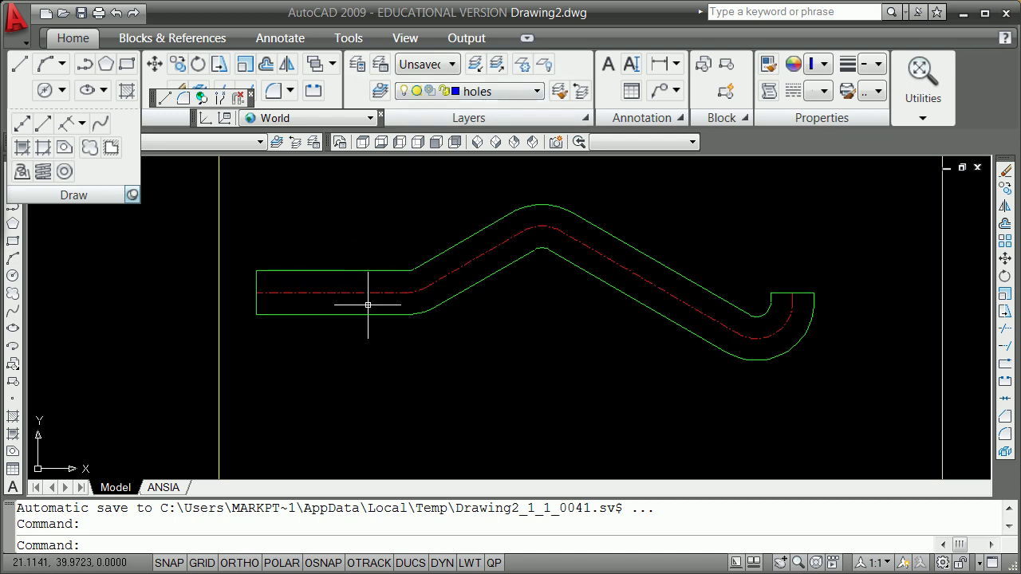
Open the hole block's definition for editing, inspect its circle and base point, and close the block editor.
mouse_move(355, 314)
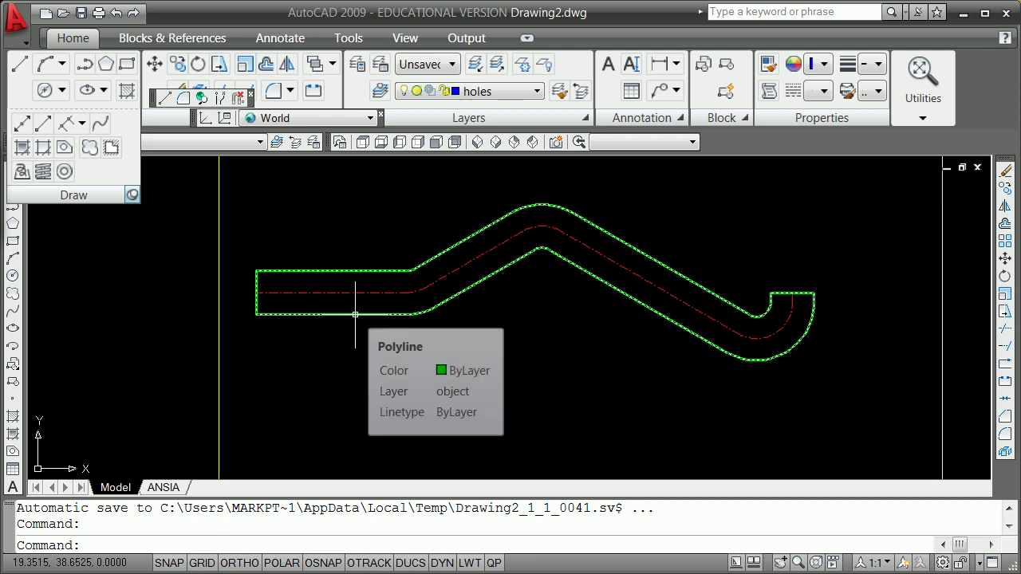
text(edit)
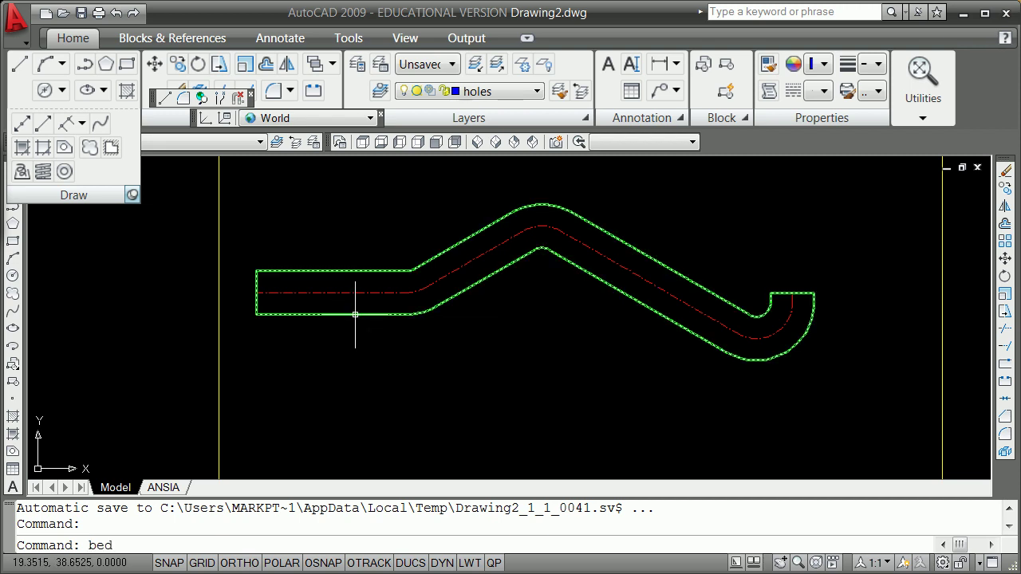
key(Return)
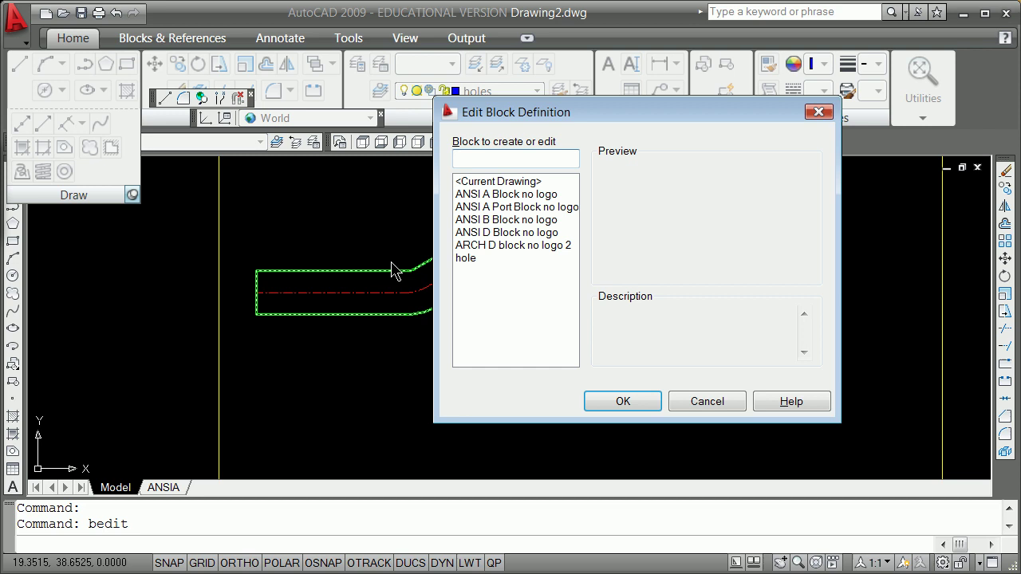
click(465, 258)
click(626, 401)
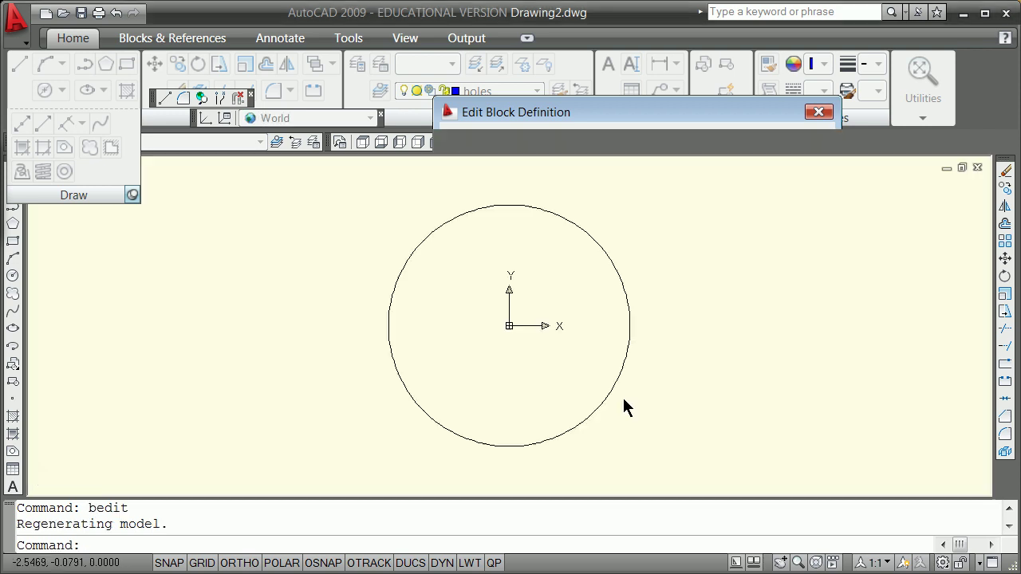
click(912, 102)
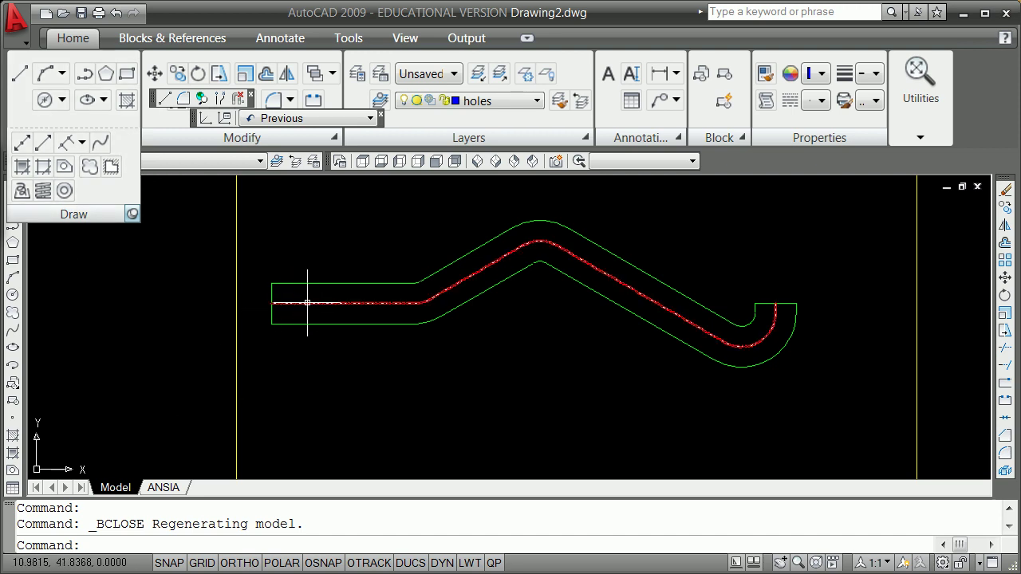
scroll(657, 300, up, 6)
scroll(613, 293, down, 5)
scroll(554, 319, up, 4)
scroll(457, 314, up, 2)
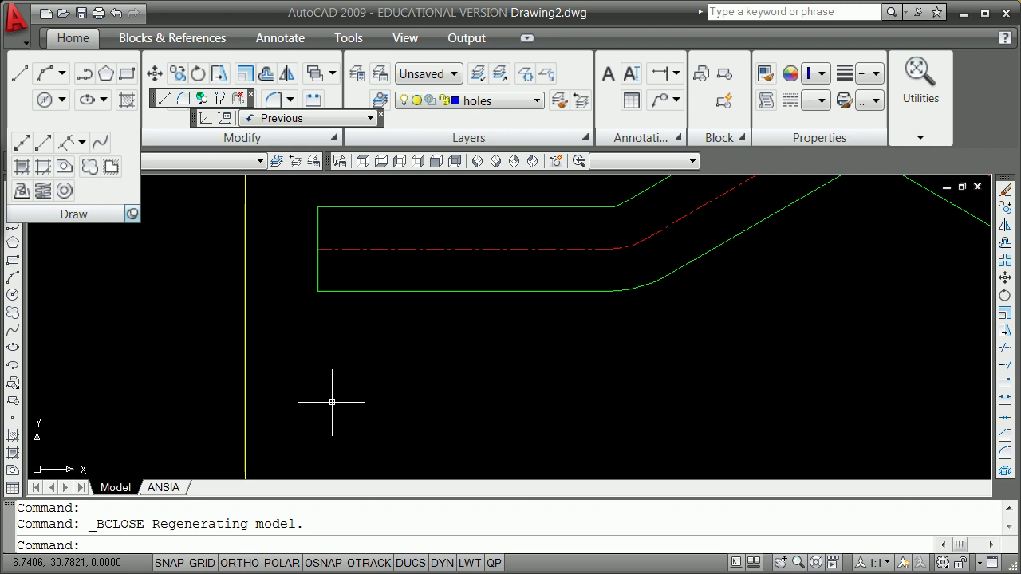
key(Escape)
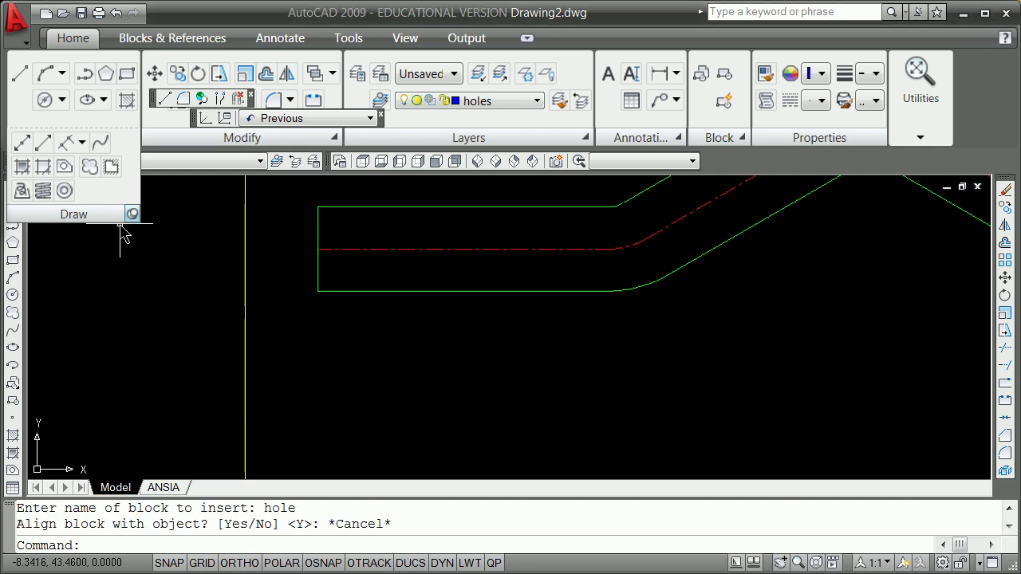
Measure the centerline with the hole block, aligned to the object, at a segment length of 60.
click(81, 145)
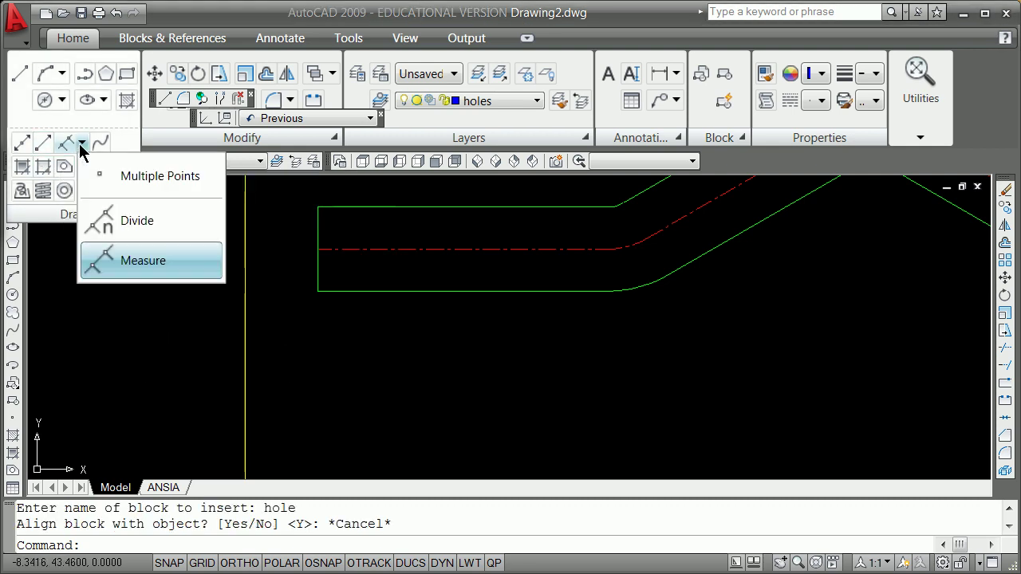
click(136, 265)
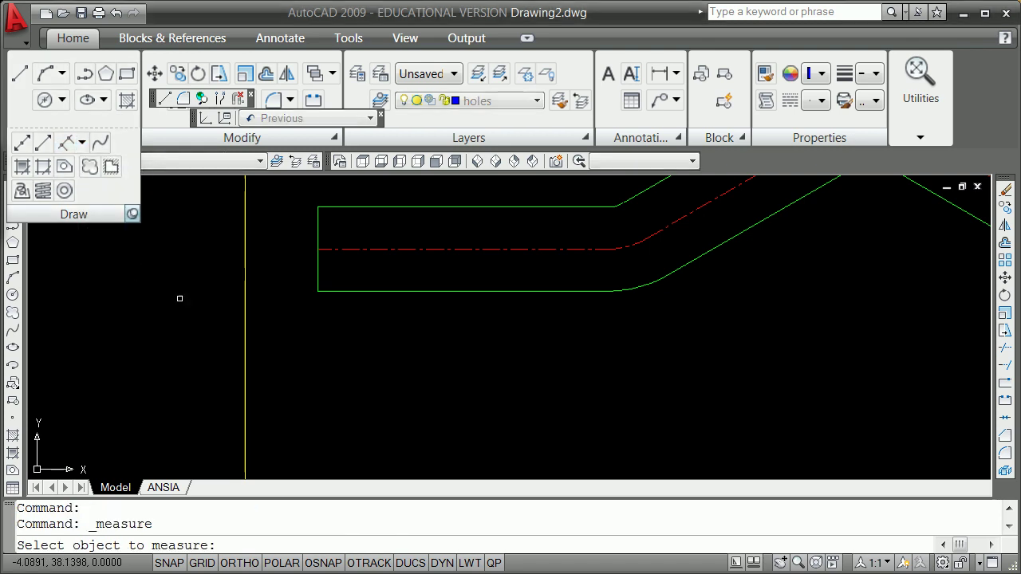
click(351, 249)
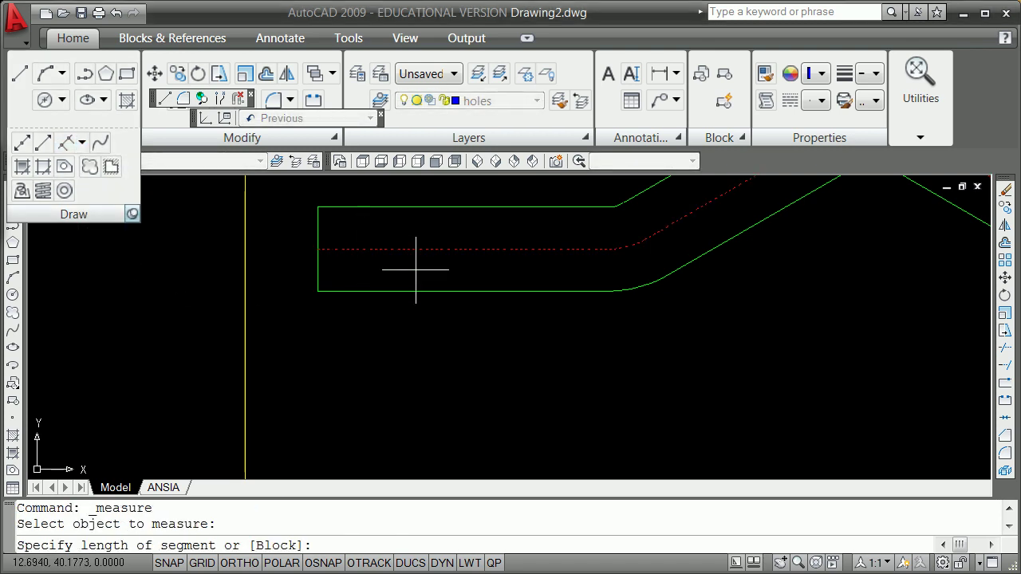
text(block)
key(Return)
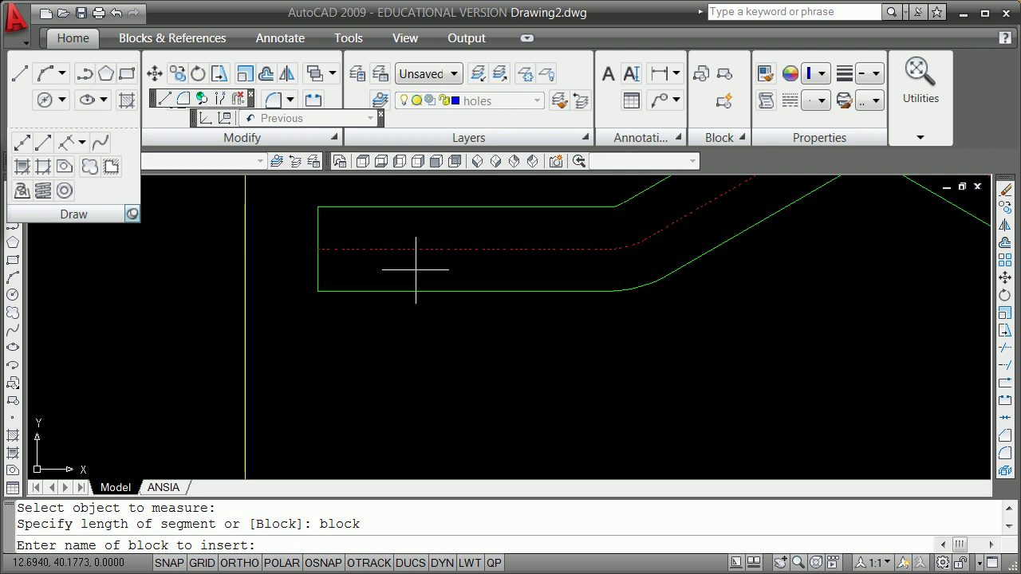
text(hole)
key(Return)
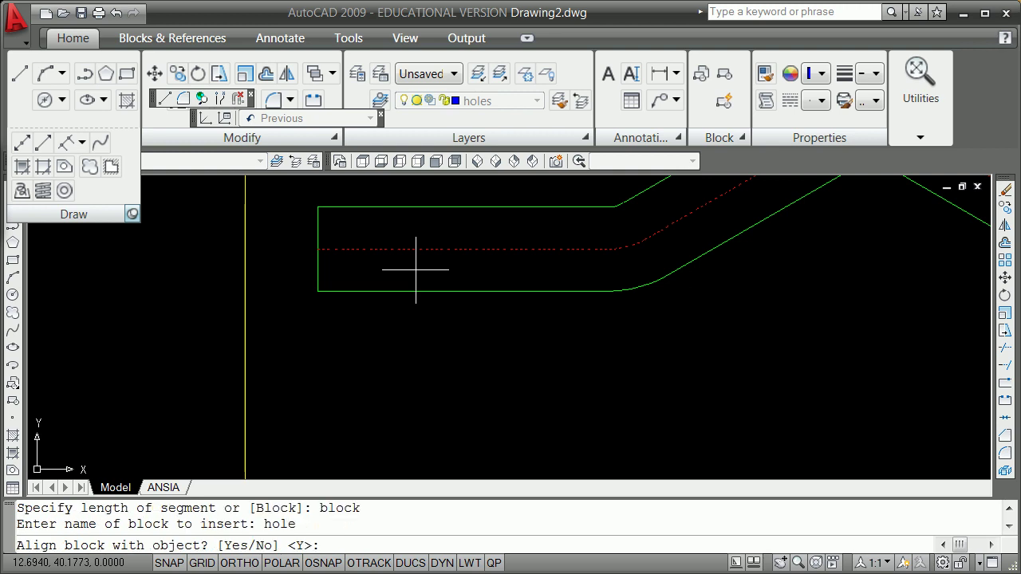
text(y)
key(Return)
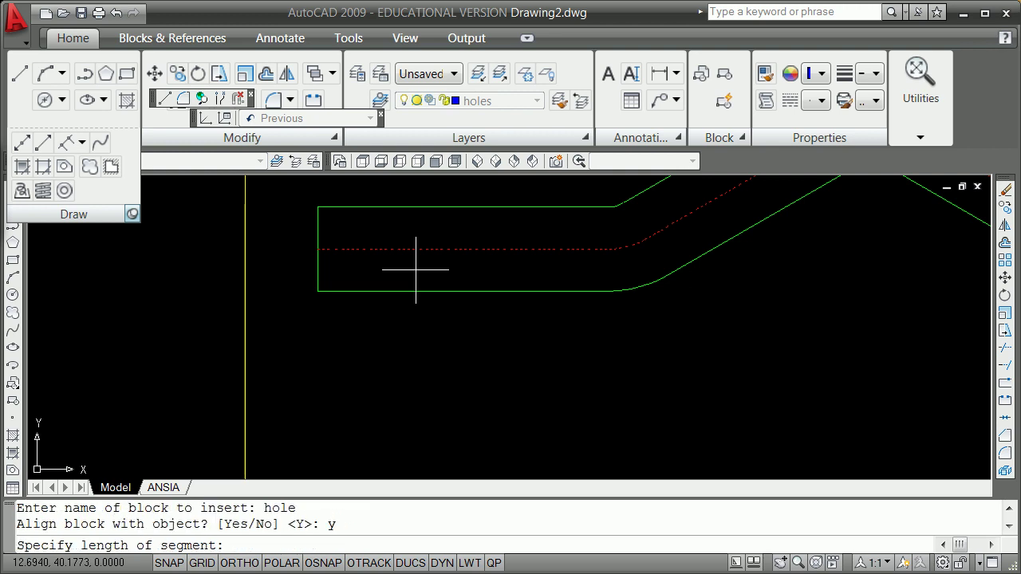
text(60)
key(Return)
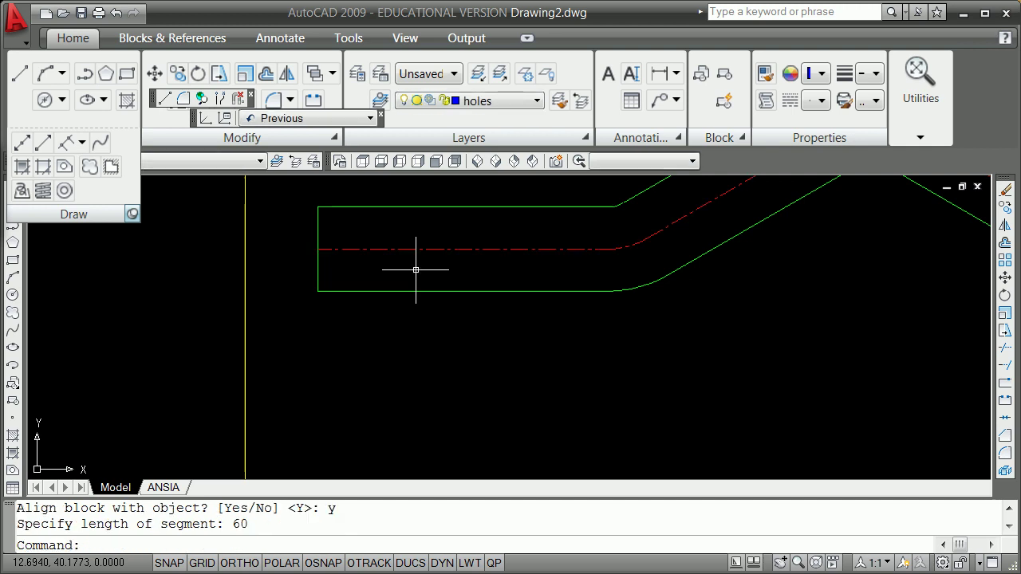
Erase the hole placed on the descending section of the centerline.
scroll(522, 342, down, 5)
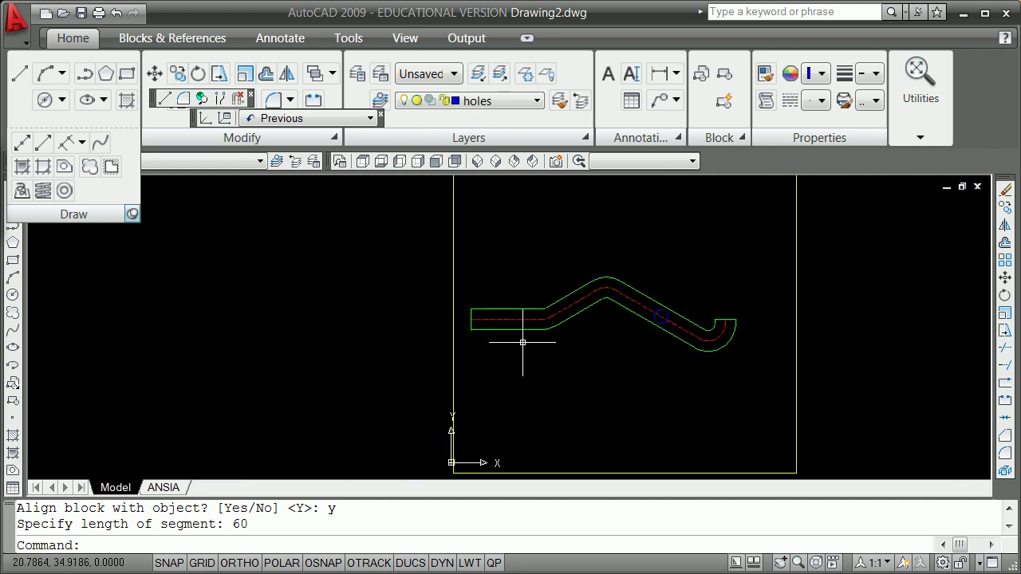
scroll(668, 319, up, 3)
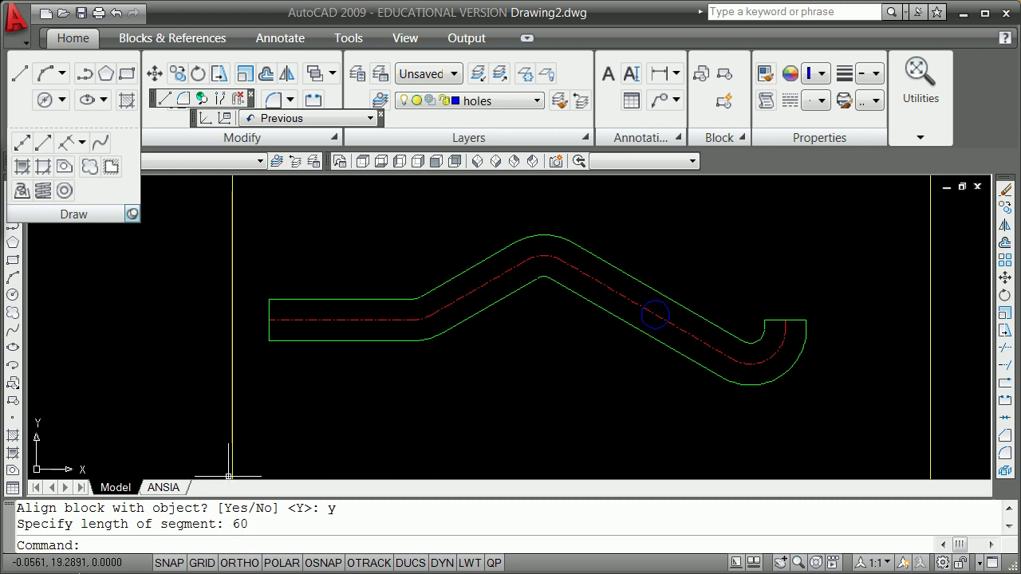
text(e)
key(Return)
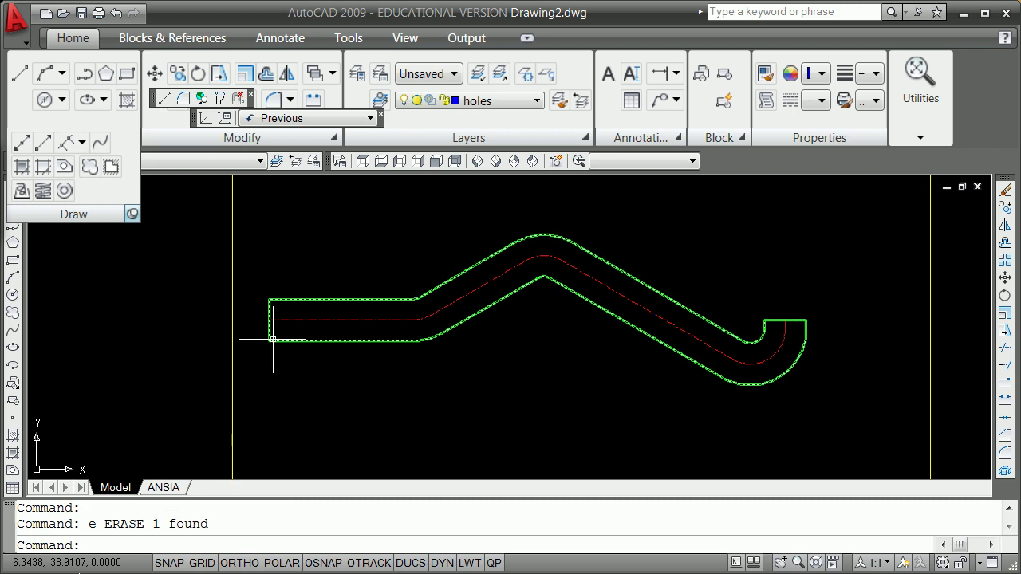
Place hole blocks along the centerline with the Measure command, aligned to the object, at a segment length of 6.
click(80, 142)
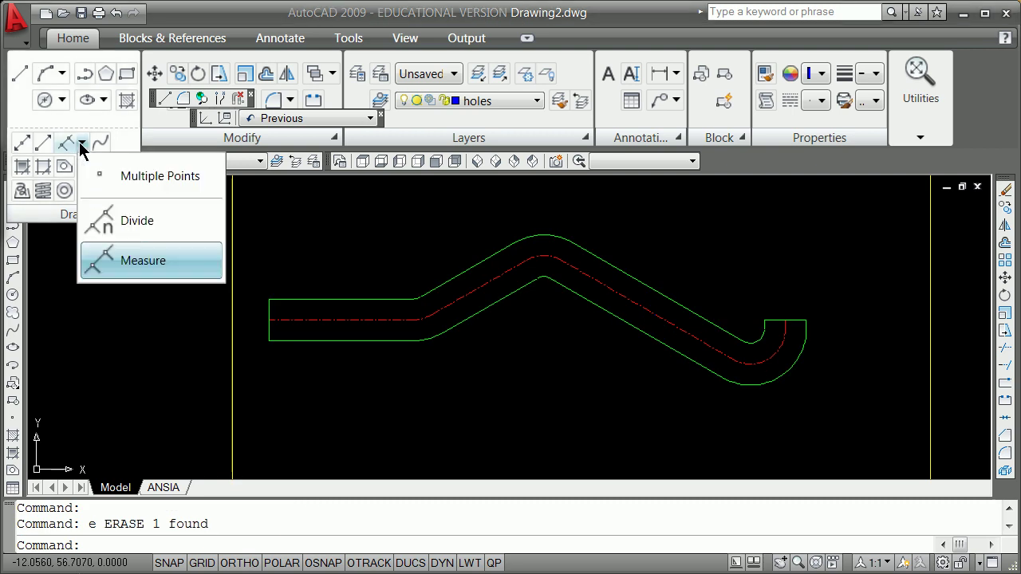
click(143, 266)
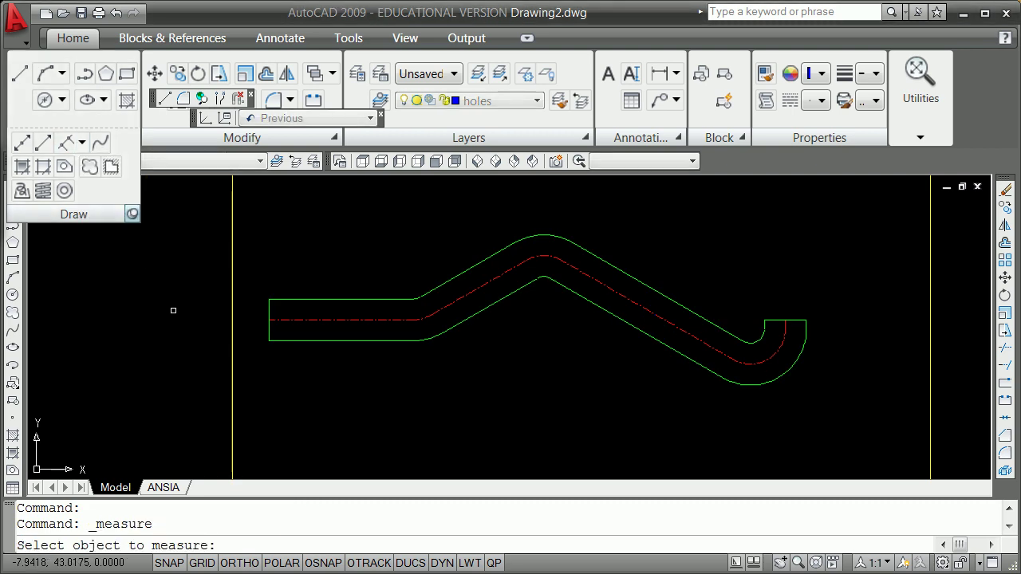
click(304, 321)
text(block)
key(Return)
text(hole)
key(Return)
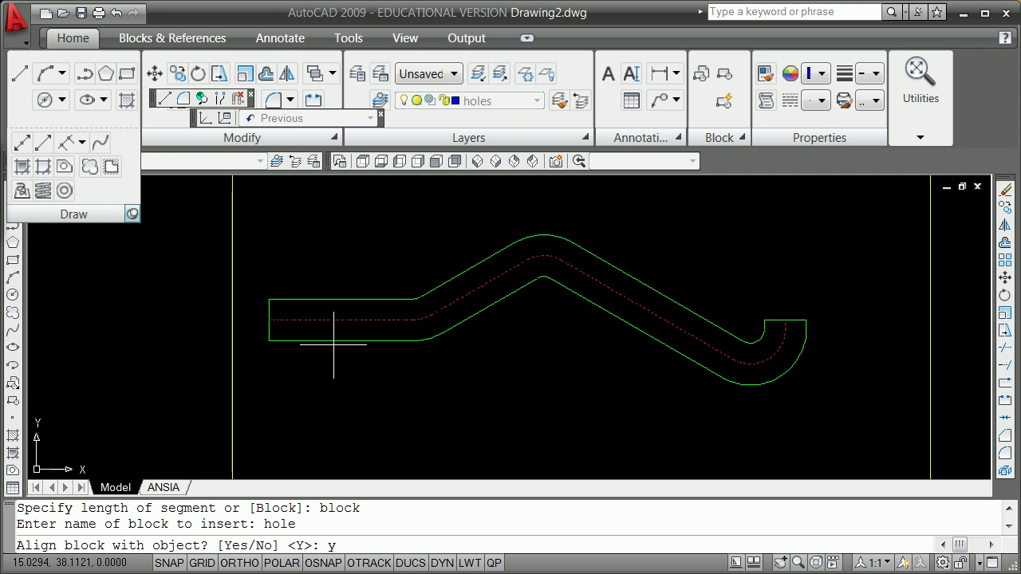
key(Return)
key(Return)
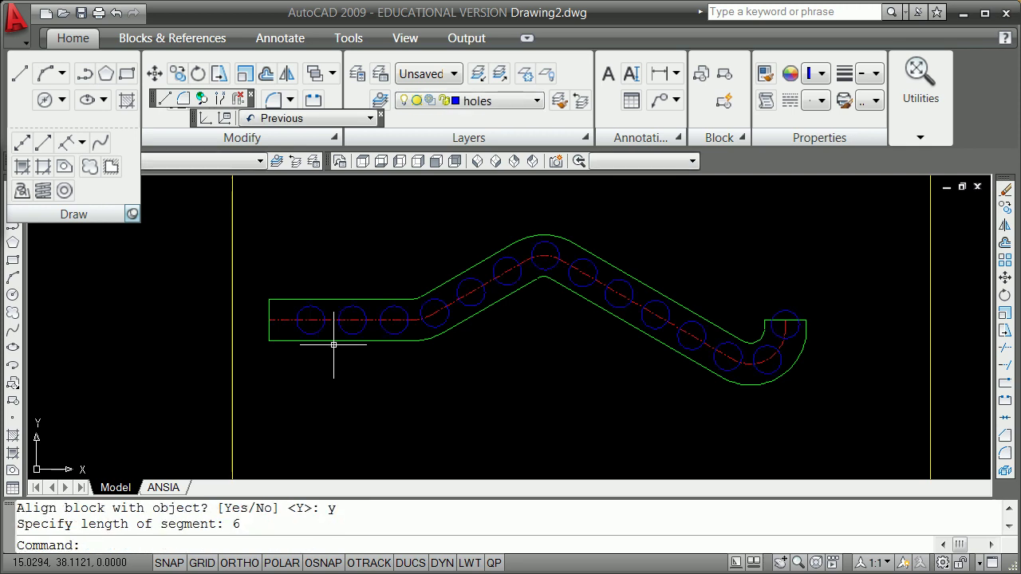